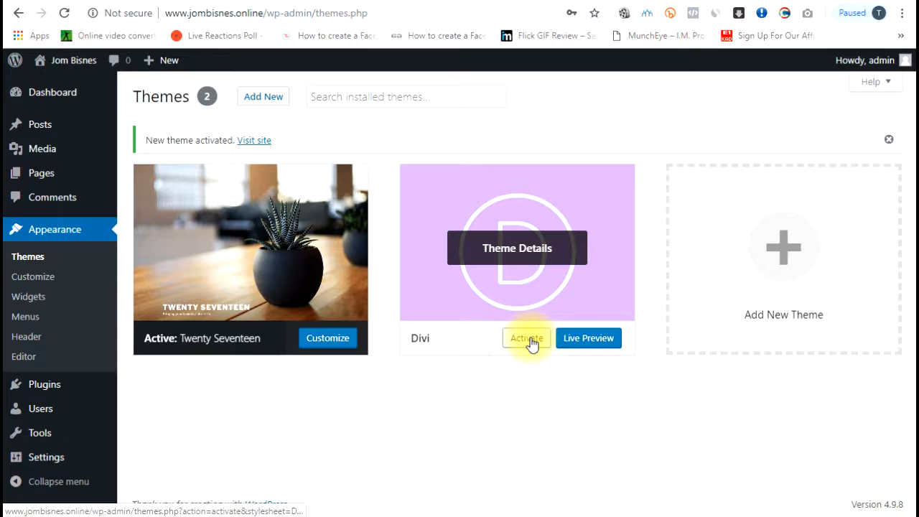
Activate the Divi theme and look over the site's front page.
click(529, 339)
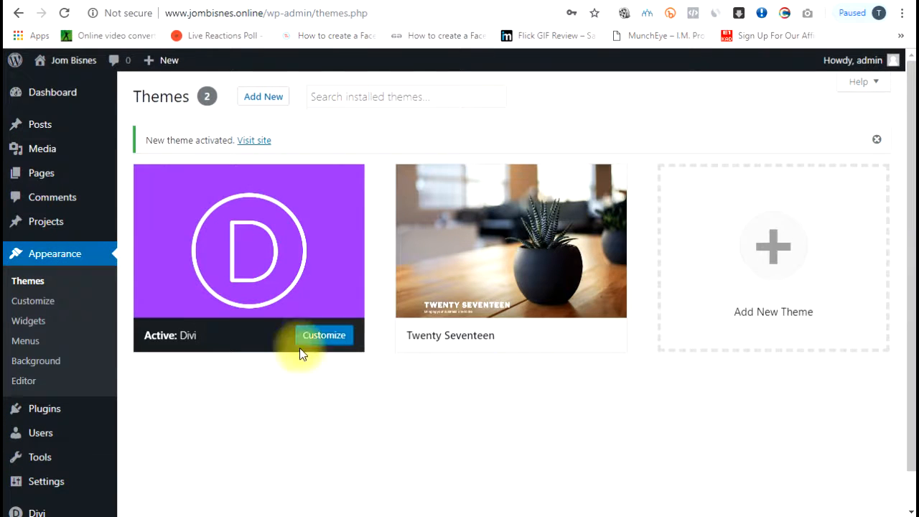
mouse_move(84, 60)
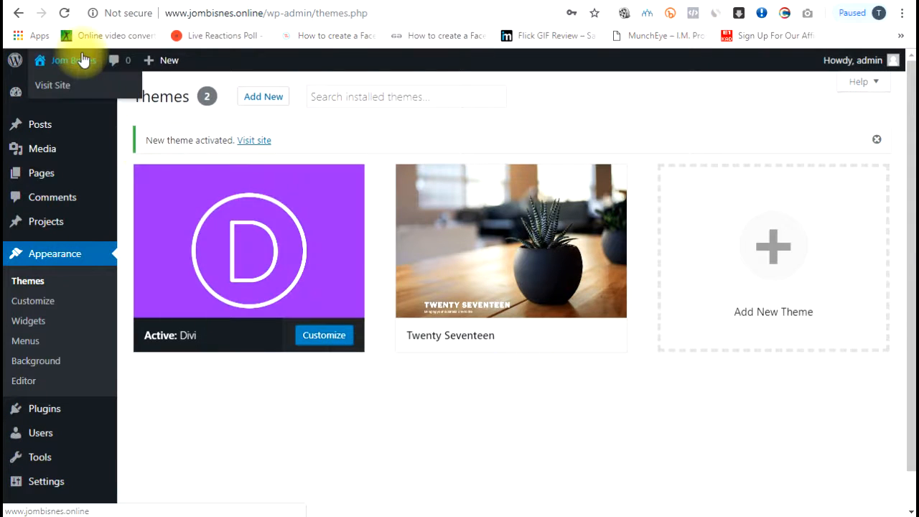
click(60, 89)
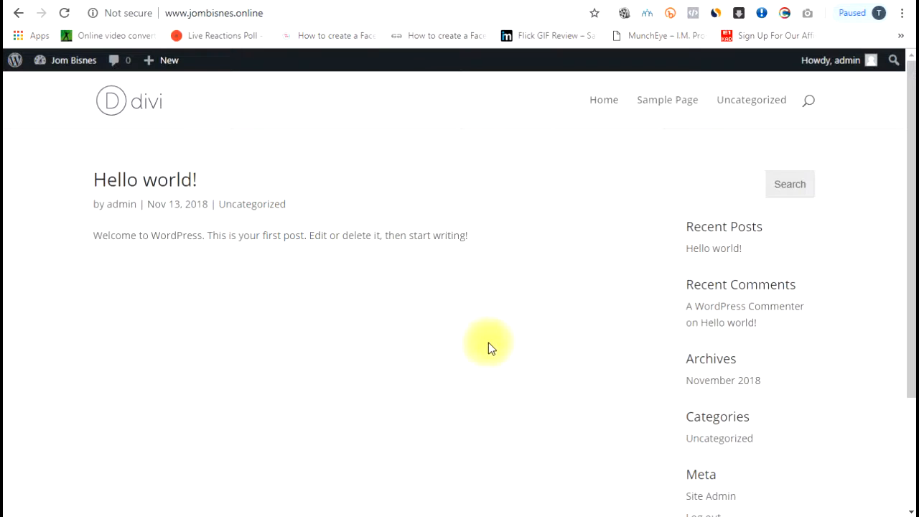
scroll(490, 315, down, 3)
scroll(490, 314, up, 3)
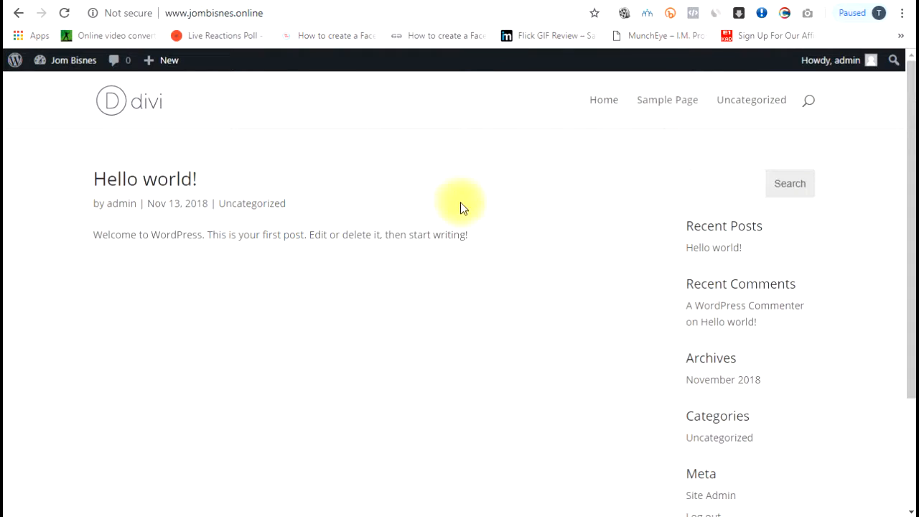
scroll(423, 328, down, 3)
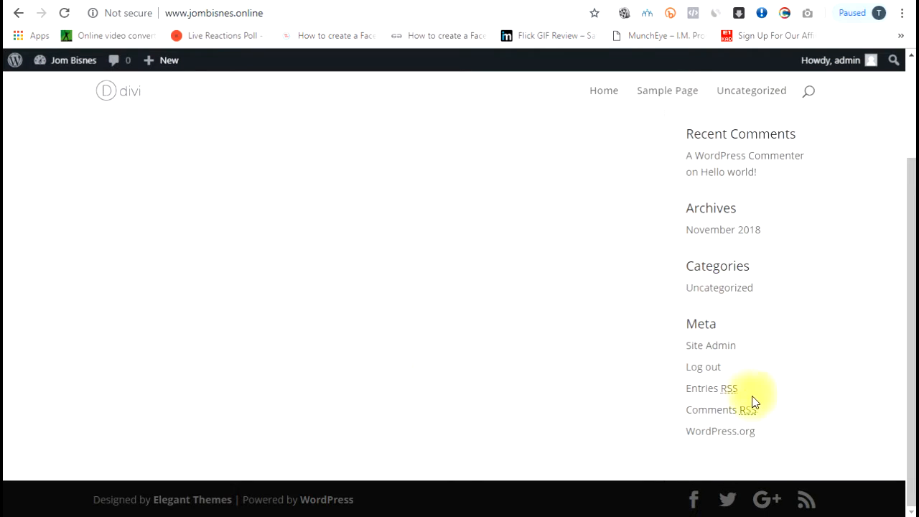
scroll(346, 370, up, 2)
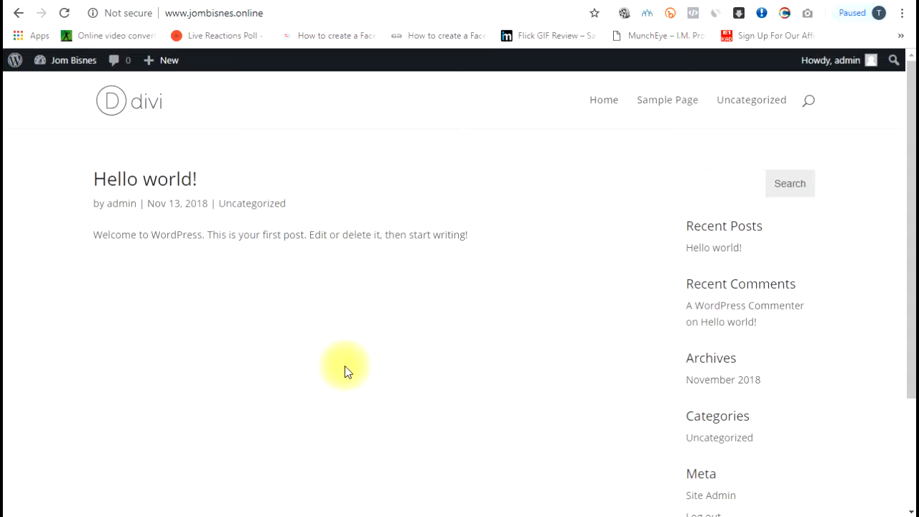
click(19, 15)
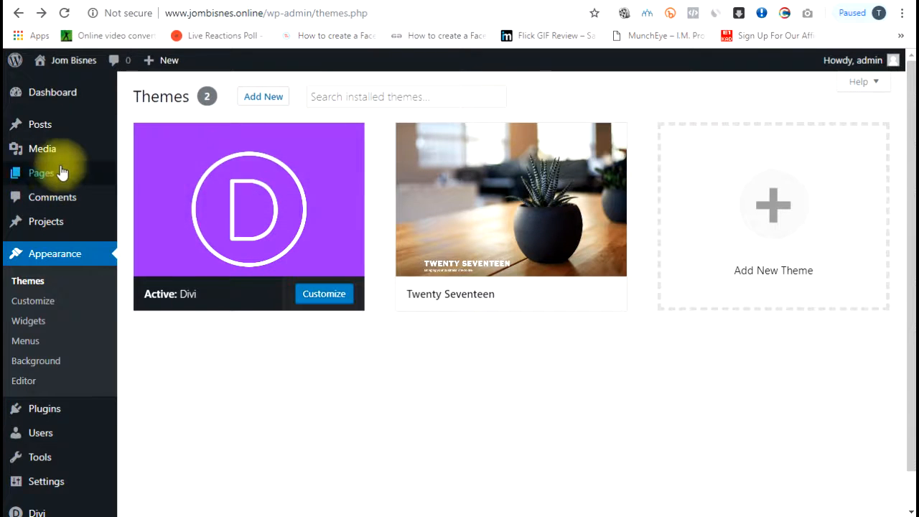
Open the Hello world! post for editing and switch it to the Divi Builder.
mouse_move(52, 175)
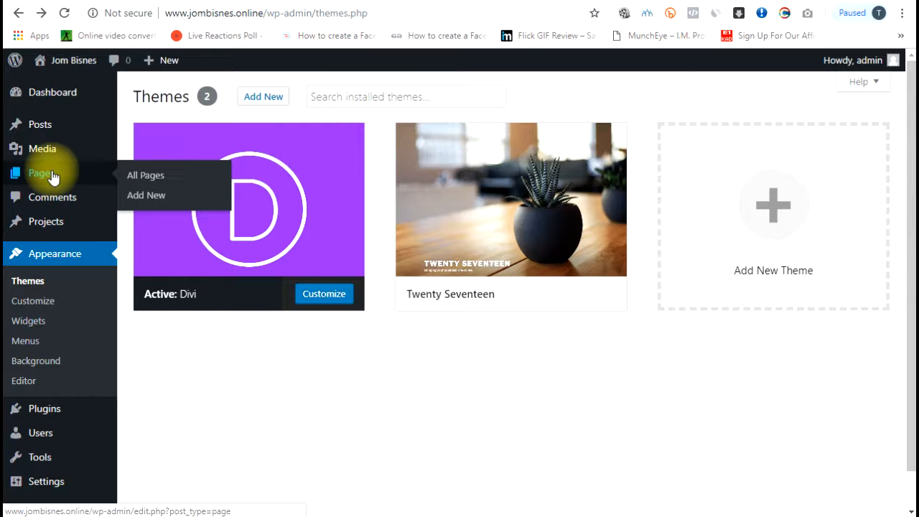
mouse_move(53, 129)
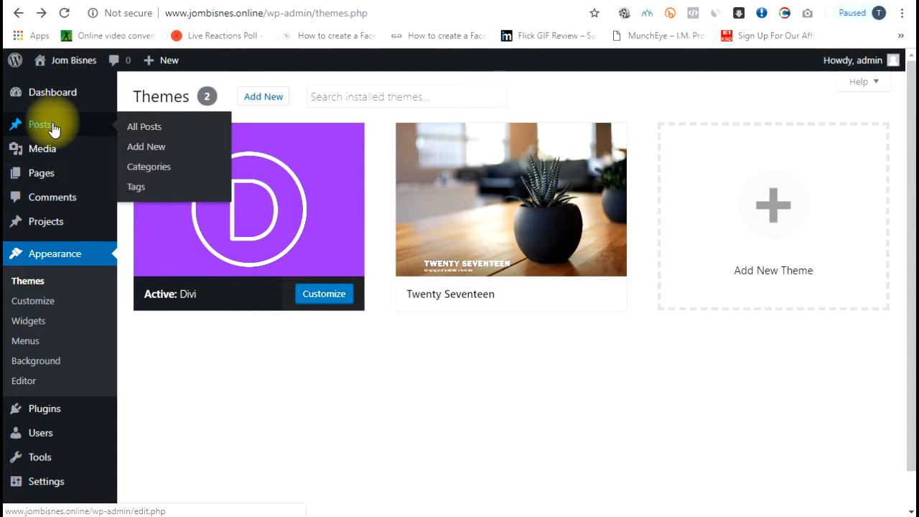
click(54, 128)
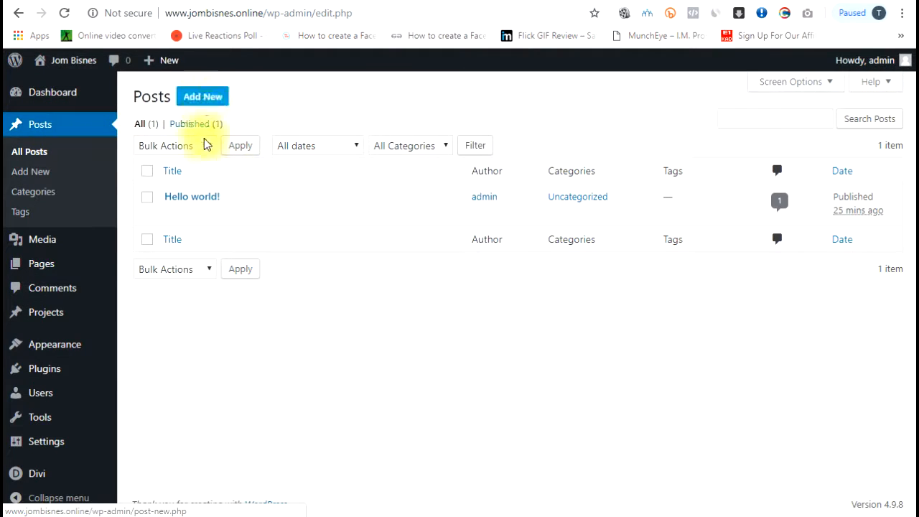
mouse_move(174, 212)
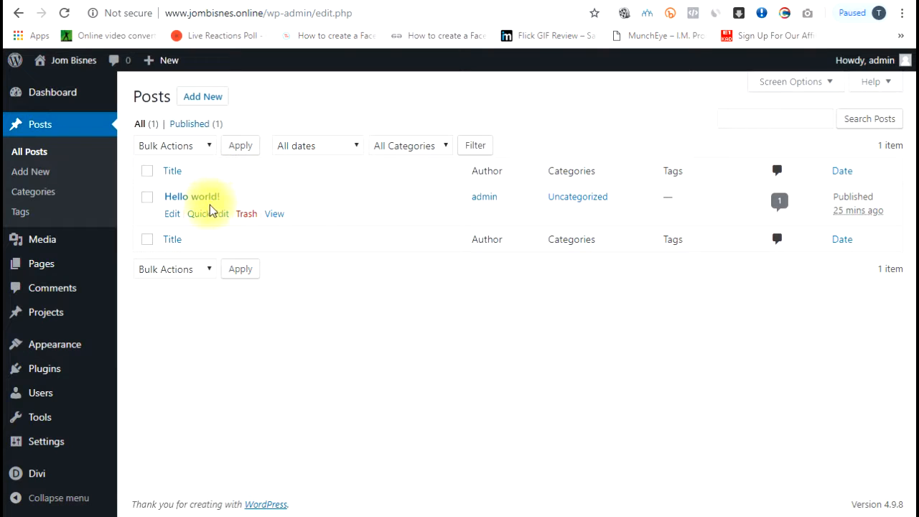
click(175, 217)
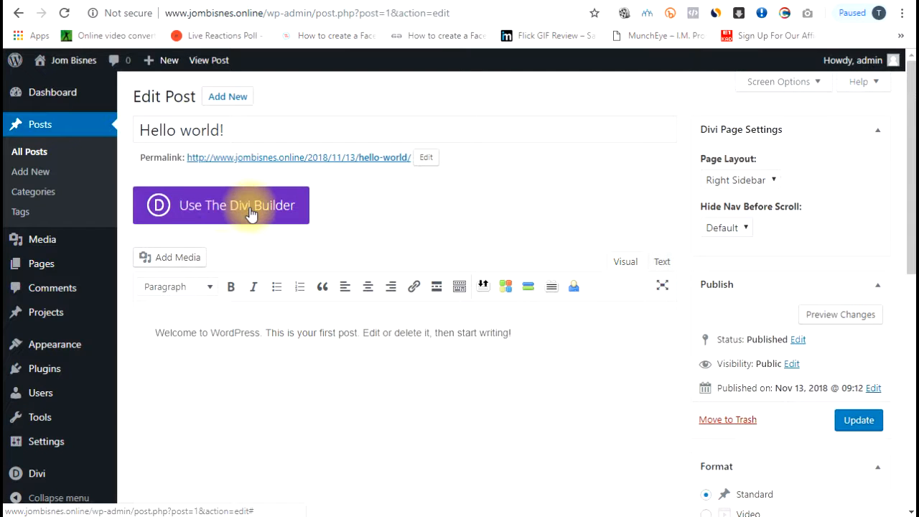
click(250, 208)
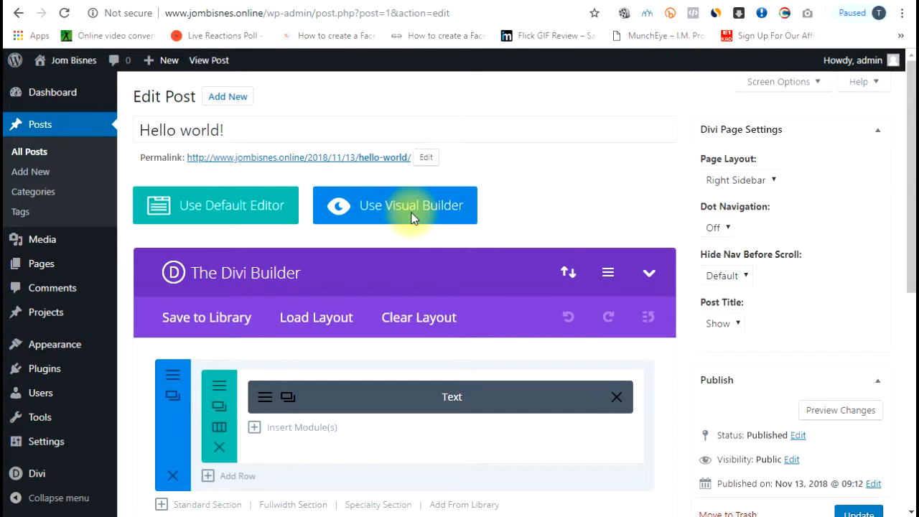
scroll(412, 218, down, 3)
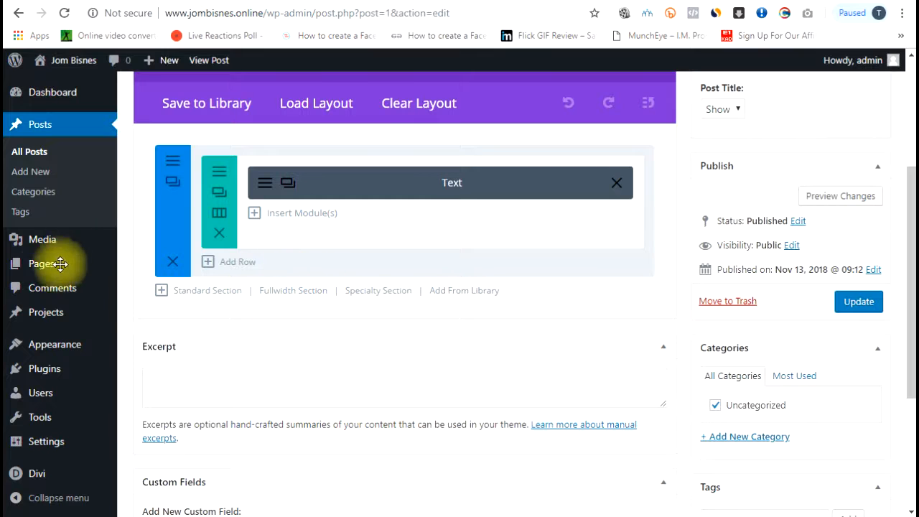
scroll(38, 266, up, 2)
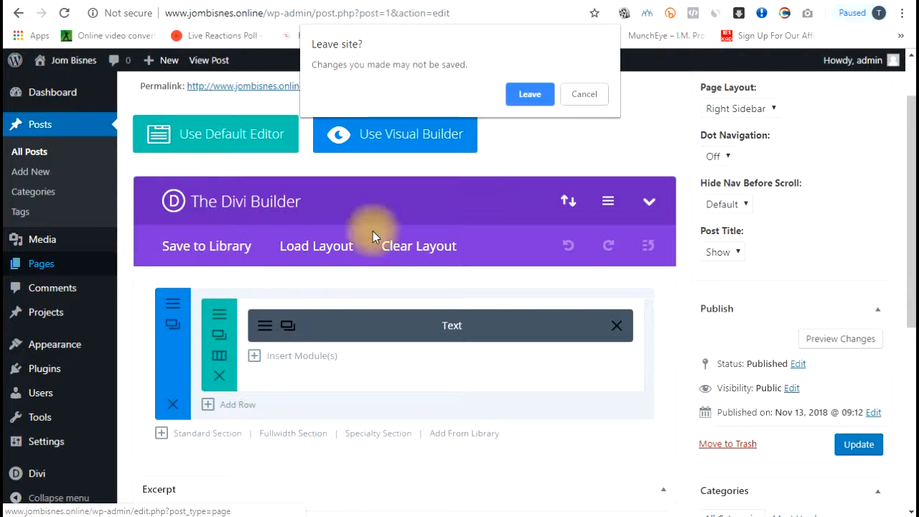
Leave the post without saving and add a new page titled Contoh.
click(529, 94)
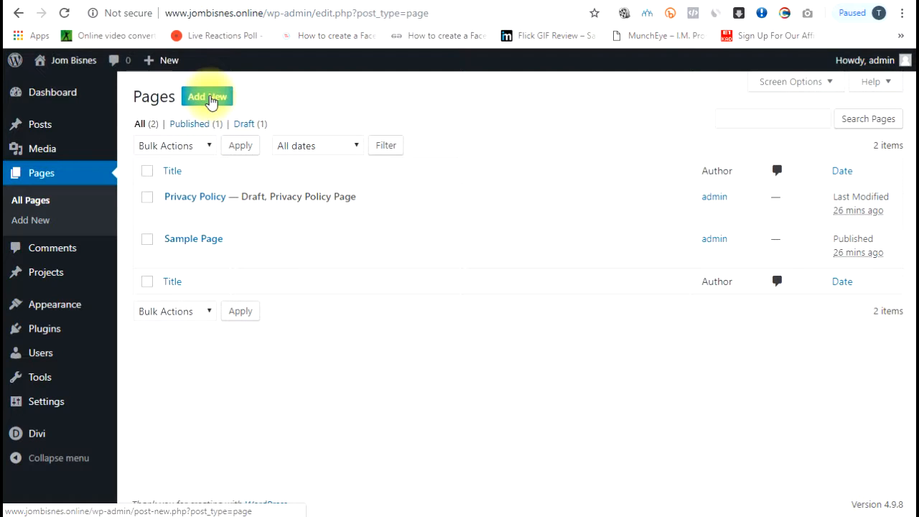
click(211, 101)
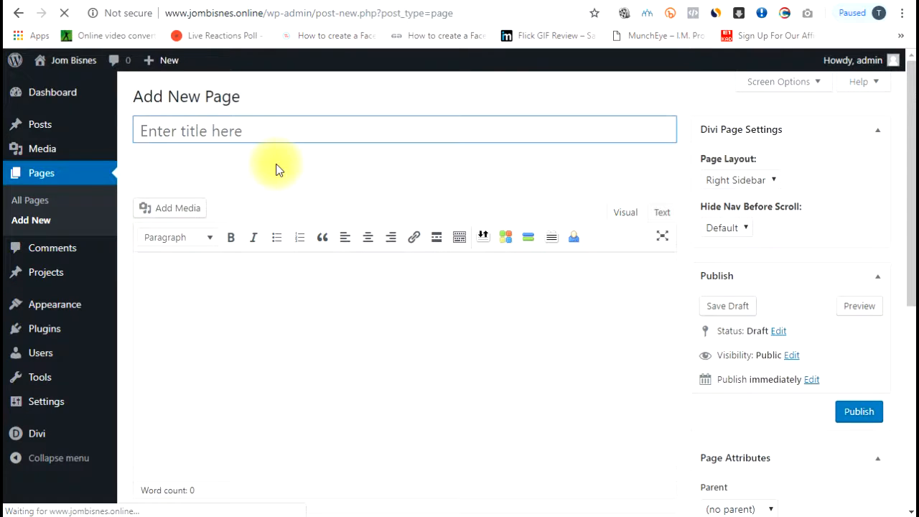
text(Conto)
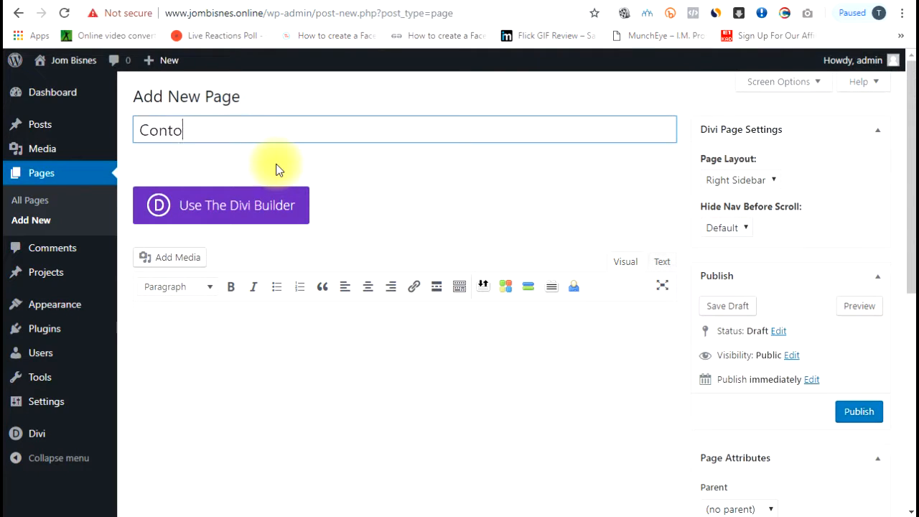
text(h)
click(504, 208)
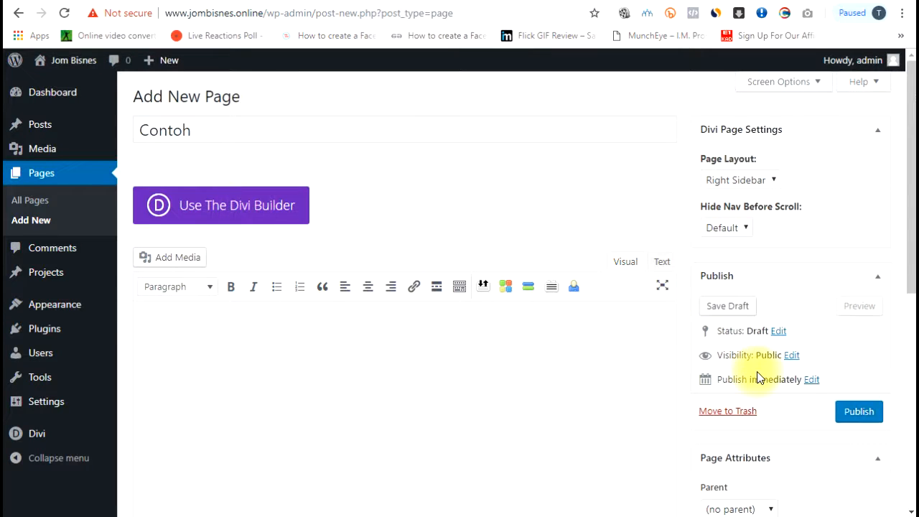
Set the page's template to Blank Page and publish it.
scroll(761, 308, down, 2)
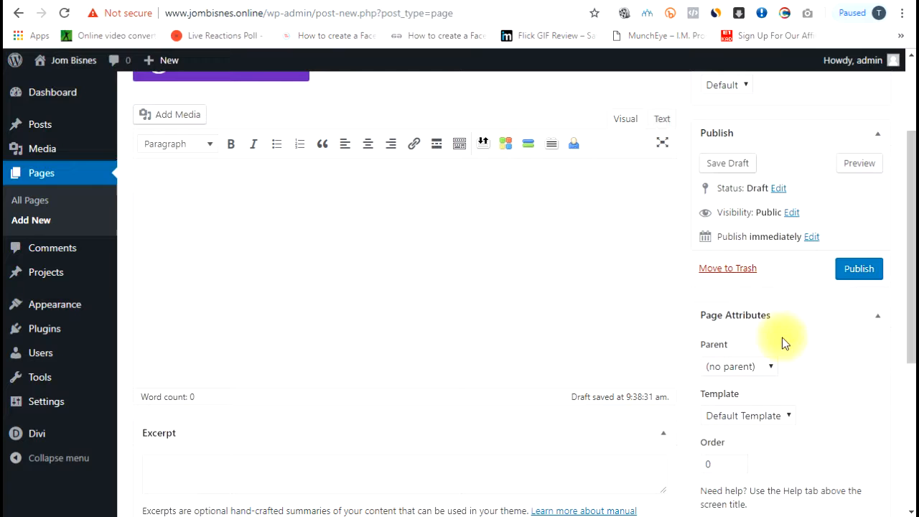
click(770, 416)
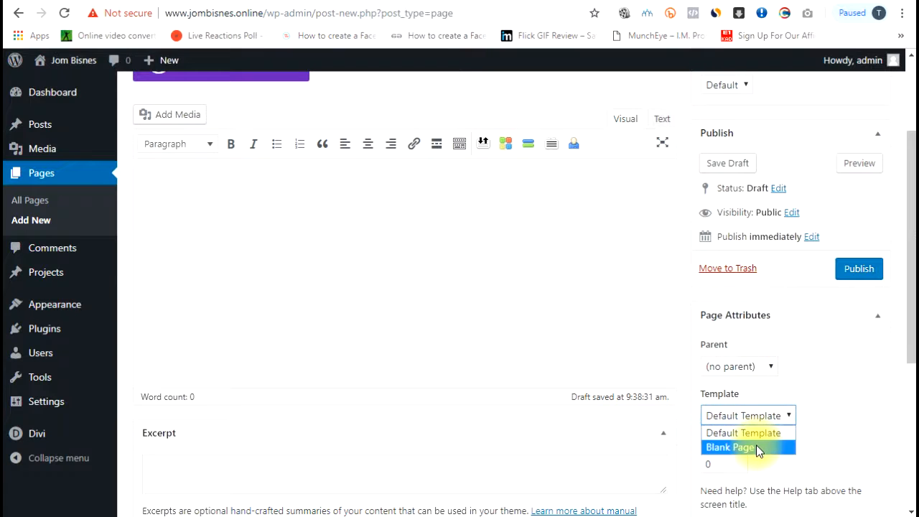
click(756, 444)
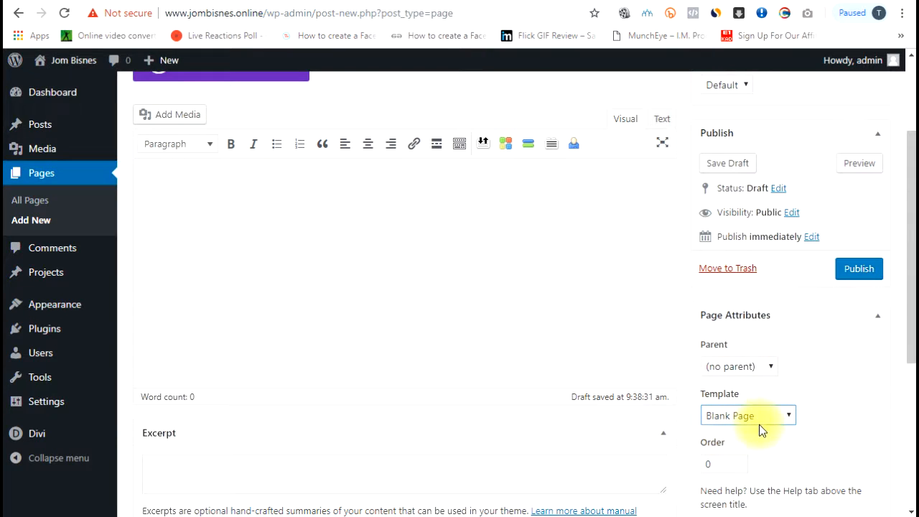
click(854, 278)
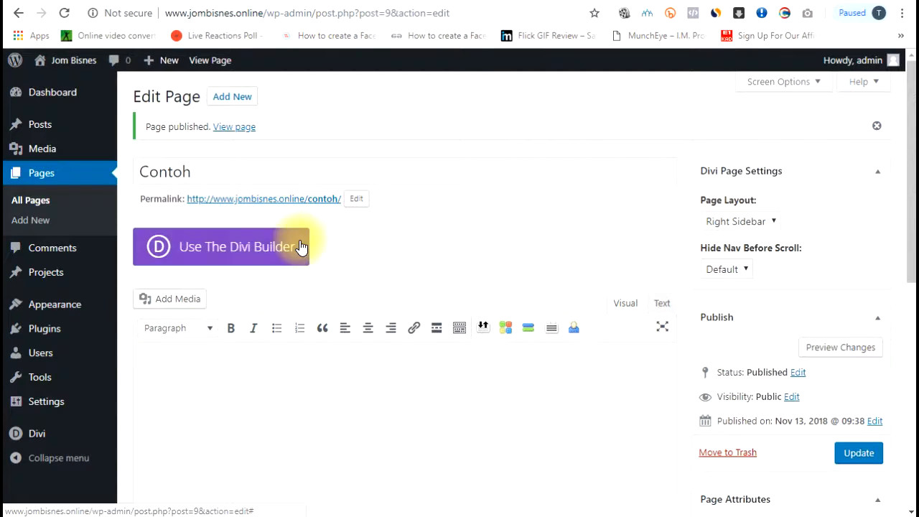
Open the Contoh page in the Divi Visual Builder and choose to start from a premade layout.
click(256, 251)
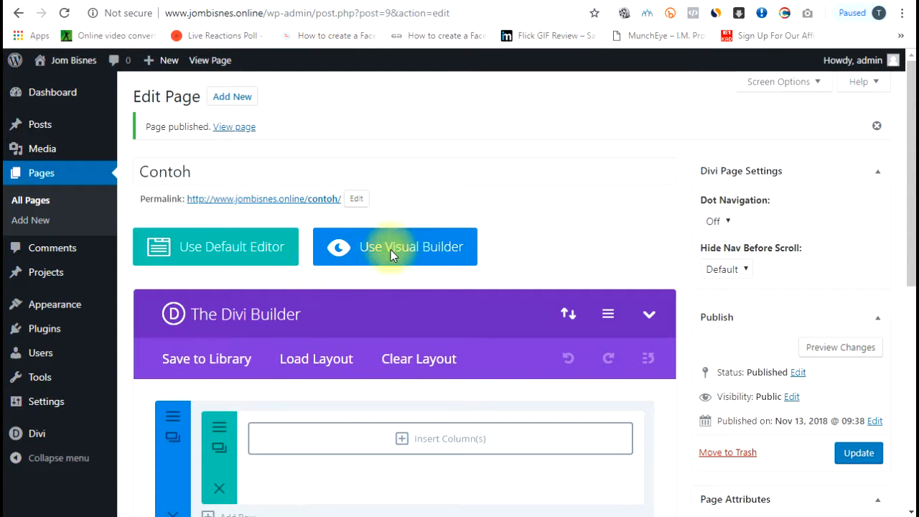
click(431, 252)
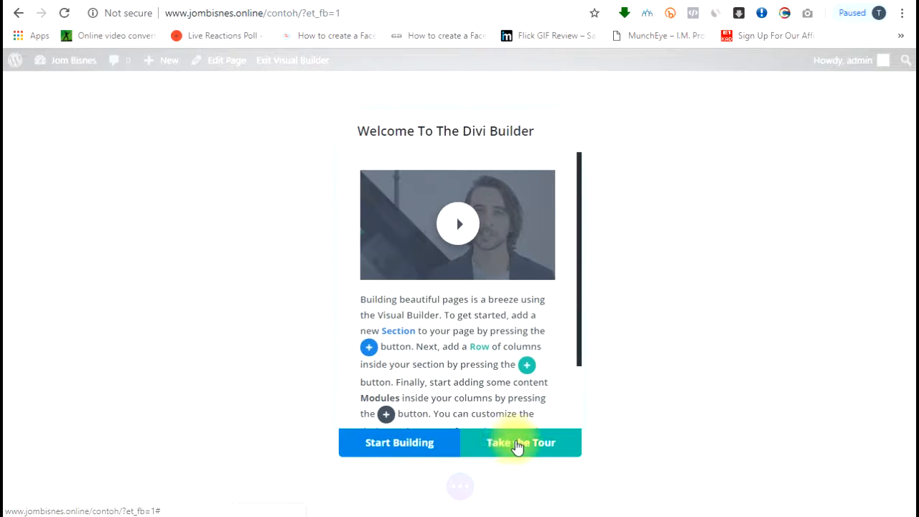
click(391, 445)
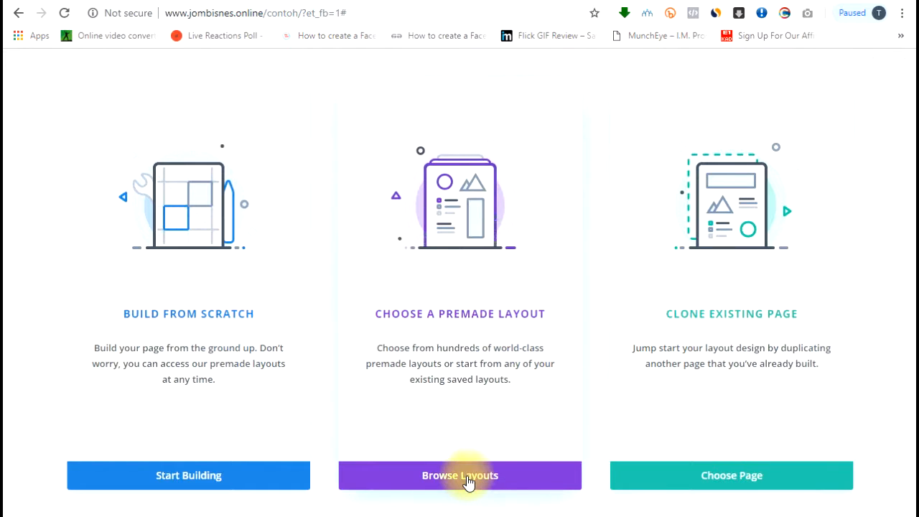
click(468, 482)
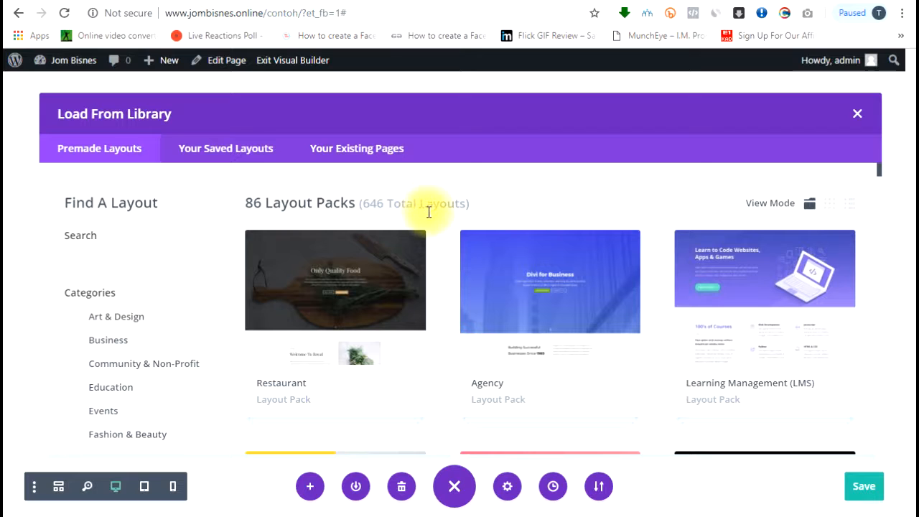
Browse the premade layout packs and open the details of the Business Consultant pack.
scroll(445, 262, down, 2)
scroll(444, 261, up, 1)
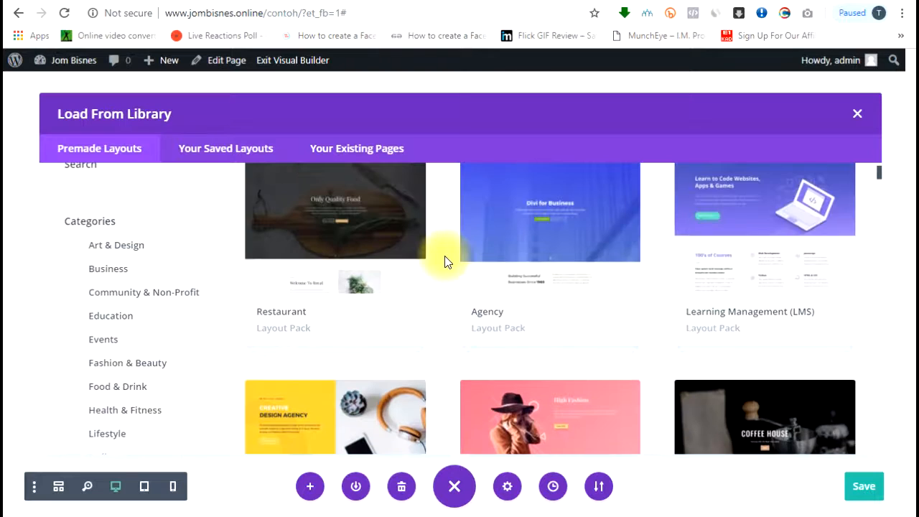
scroll(445, 261, down, 2)
scroll(444, 262, down, 6)
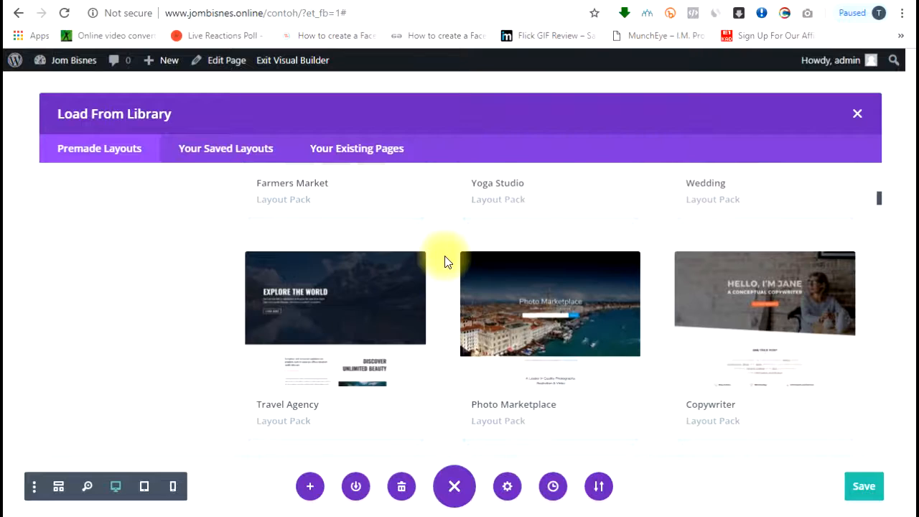
scroll(444, 261, down, 3)
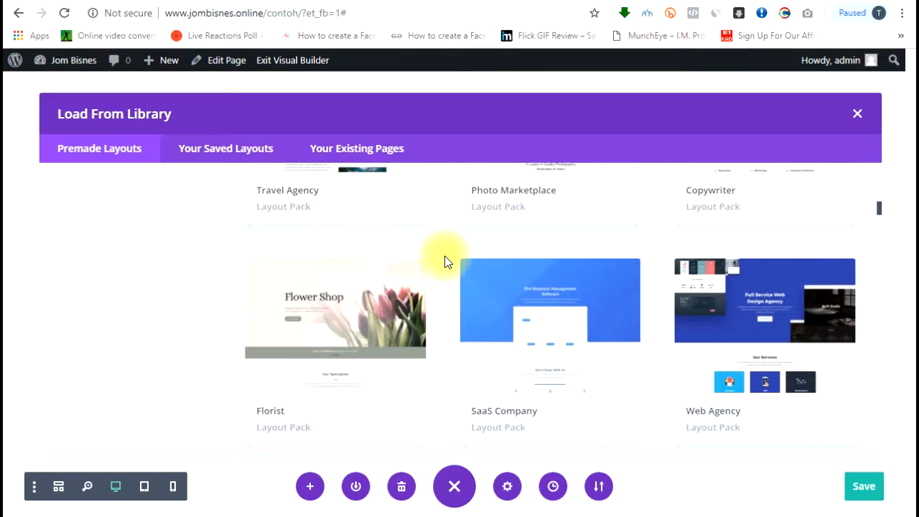
scroll(444, 261, down, 3)
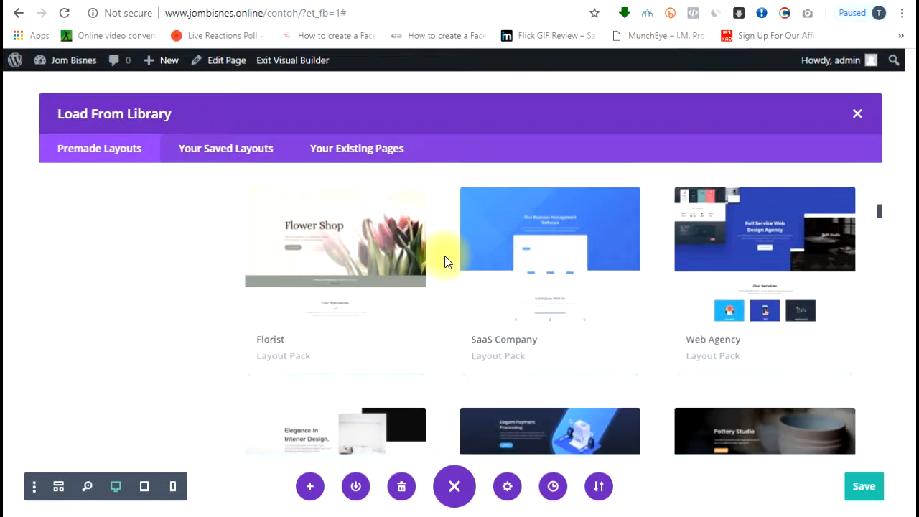
scroll(444, 262, down, 1)
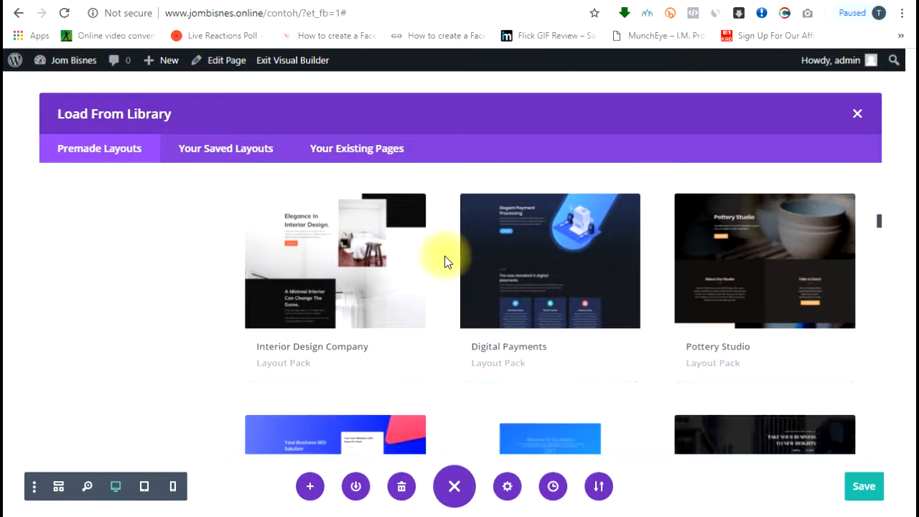
scroll(444, 261, down, 3)
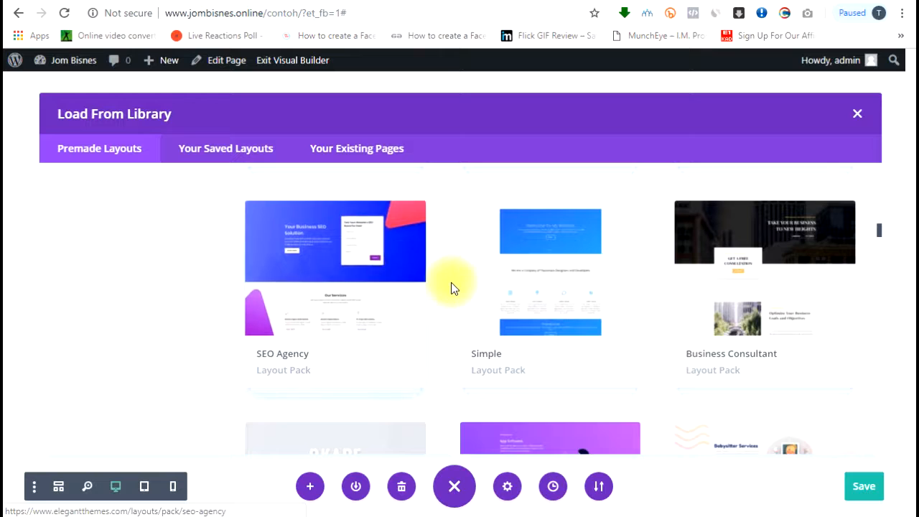
scroll(451, 283, down, 3)
scroll(450, 284, up, 3)
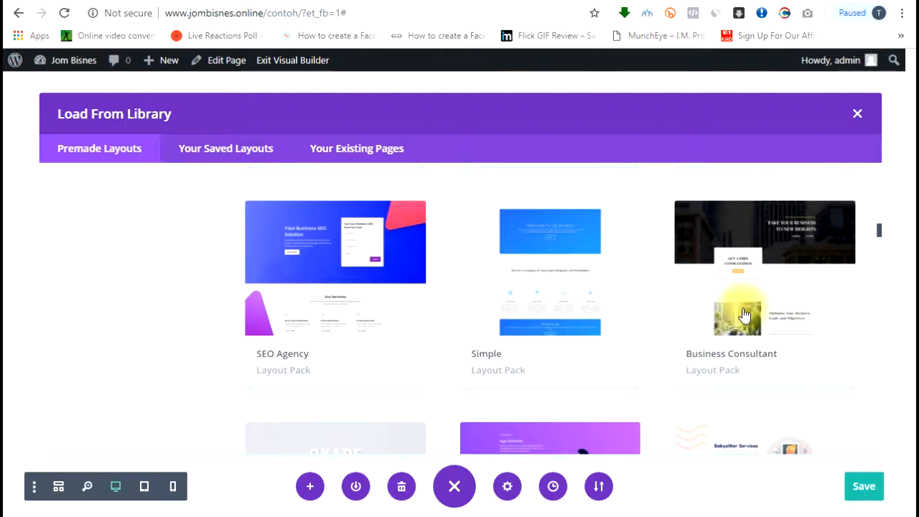
click(790, 309)
scroll(502, 309, down, 2)
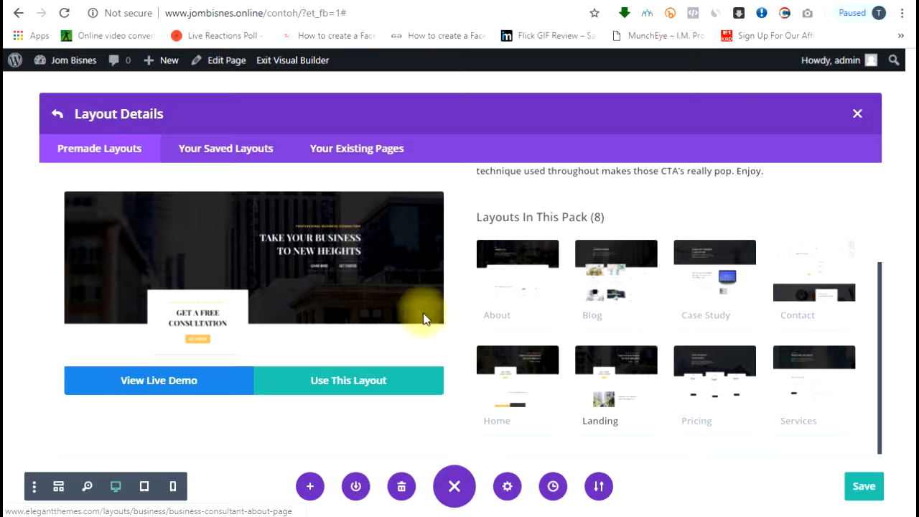
Preview the other layouts in the Business Consultant pack: About, Blog, Case Study, Contact, Services, Pricing and Home.
click(529, 301)
click(612, 299)
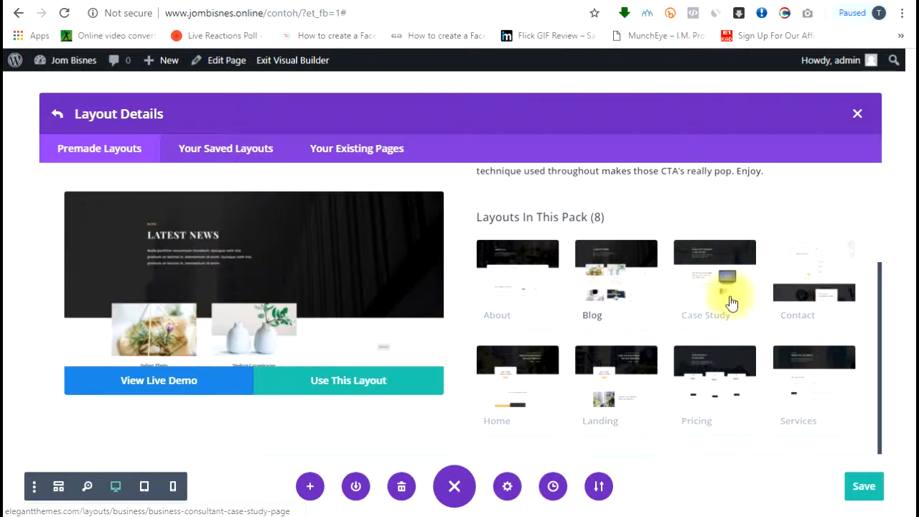
click(728, 298)
click(789, 288)
click(817, 376)
click(709, 383)
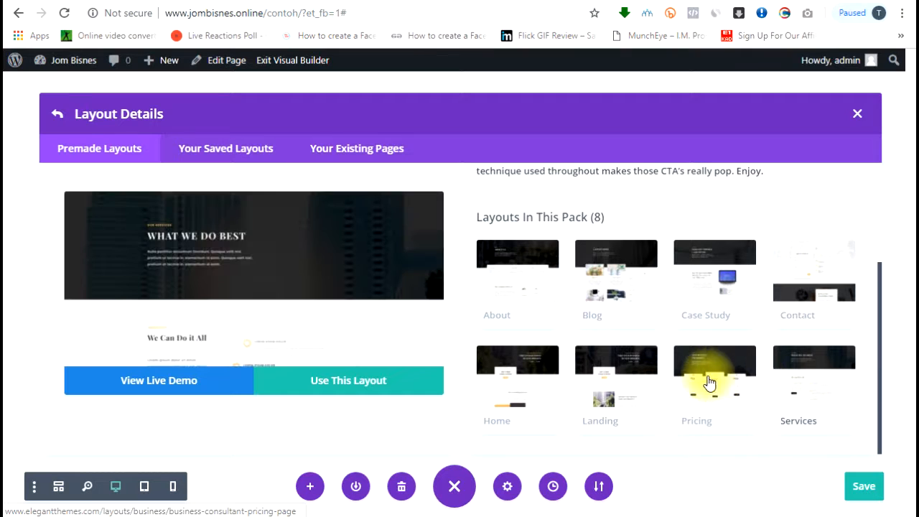
click(614, 386)
click(545, 388)
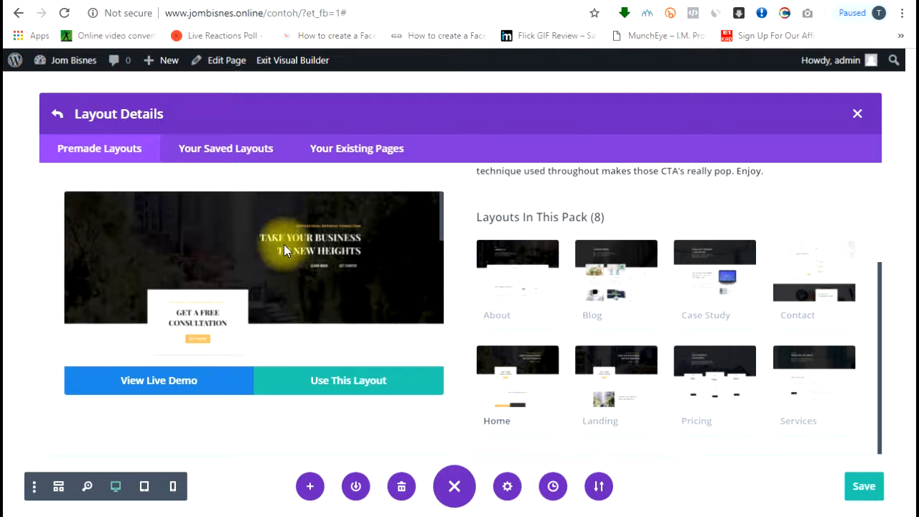
scroll(285, 271, down, 2)
scroll(284, 271, up, 3)
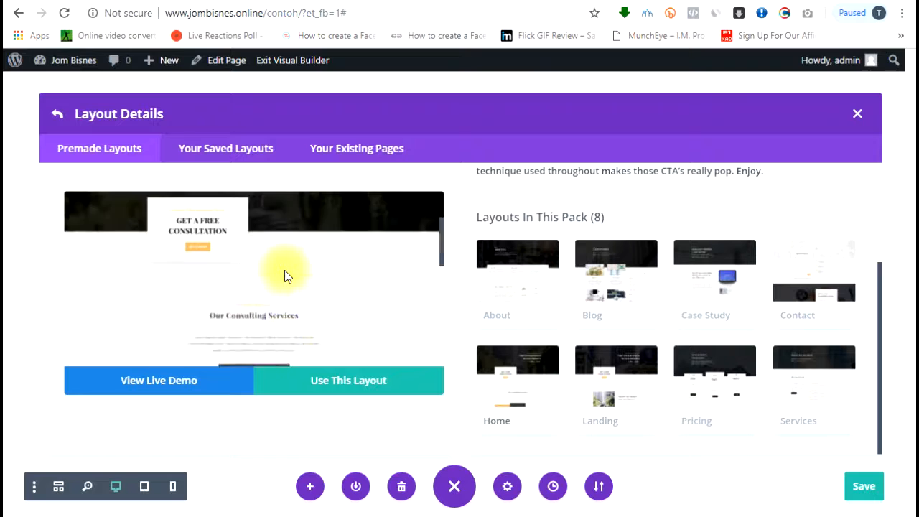
Preview the Landing layout of the Business Consultant pack and load it into the Contoh page.
click(629, 418)
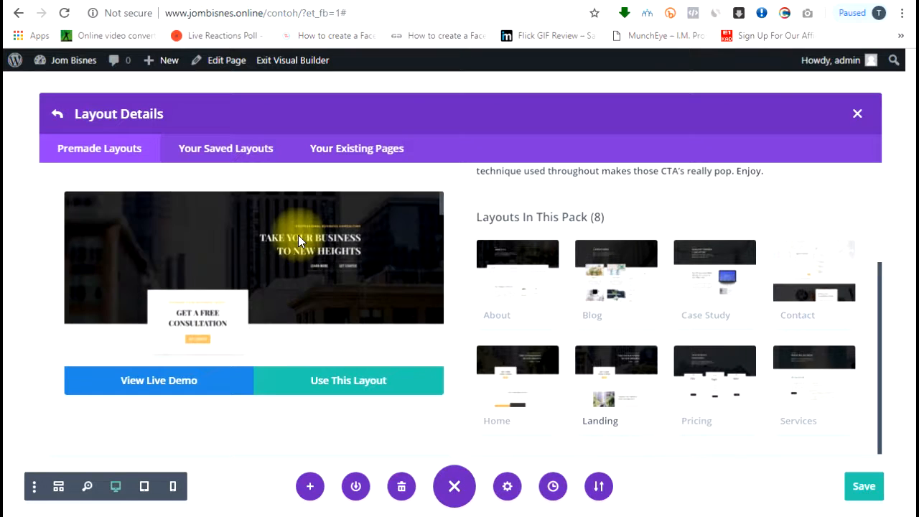
scroll(298, 236, down, 3)
scroll(298, 237, down, 6)
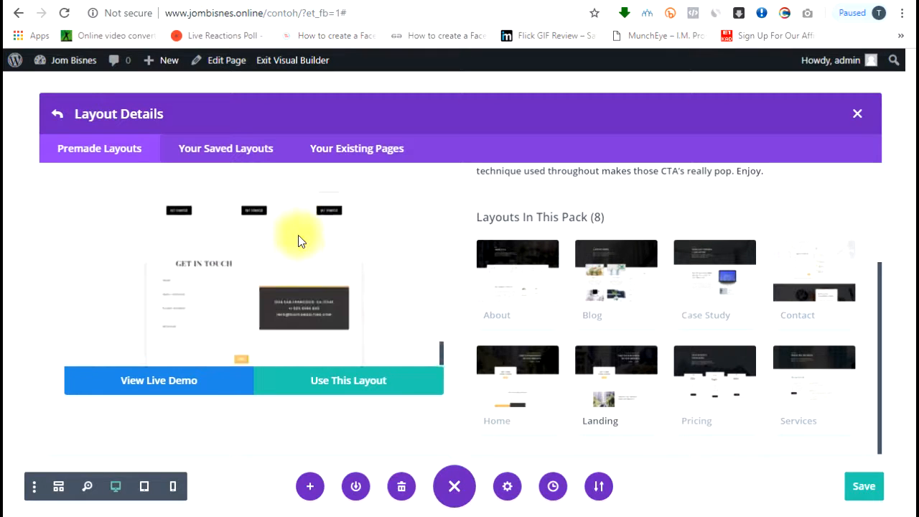
scroll(298, 237, up, 3)
scroll(298, 235, up, 5)
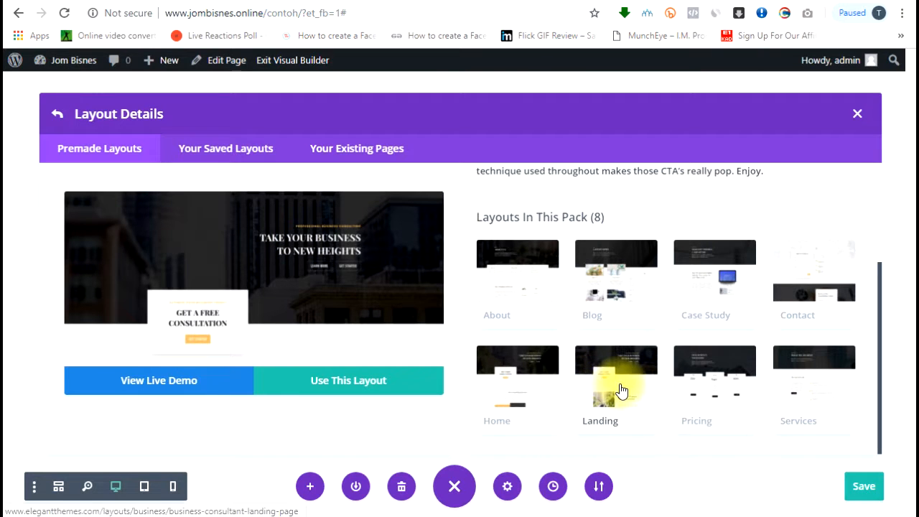
click(354, 385)
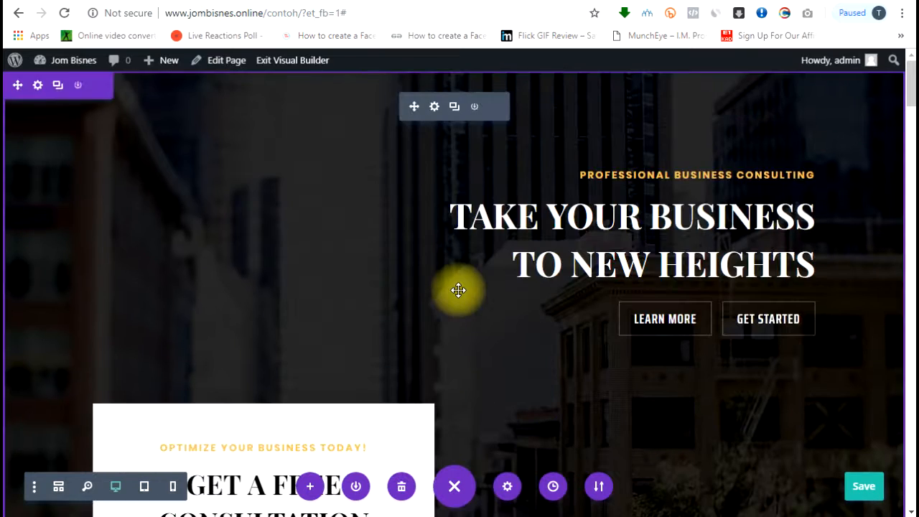
Review the loaded Landing layout down to its Get in Touch section and save the page.
scroll(459, 290, down, 10)
scroll(459, 290, down, 5)
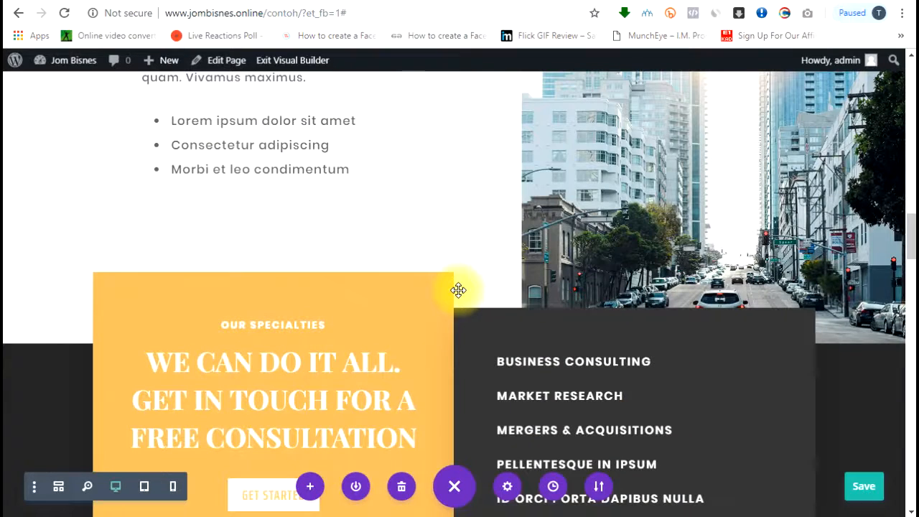
scroll(459, 290, down, 5)
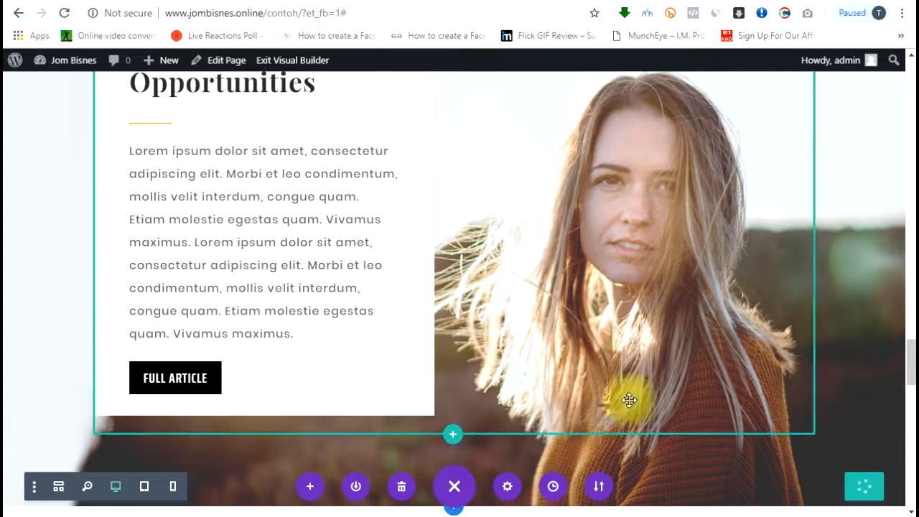
scroll(629, 400, down, 10)
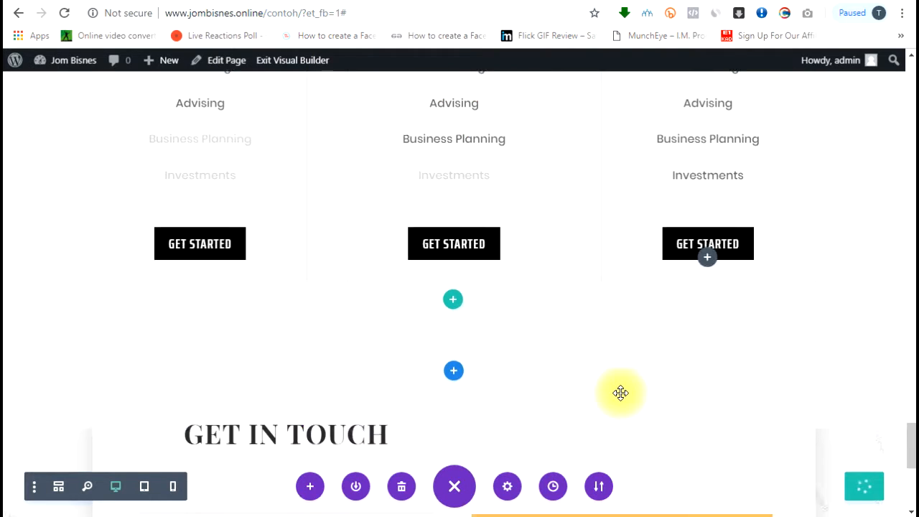
scroll(620, 393, down, 5)
scroll(621, 393, up, 4)
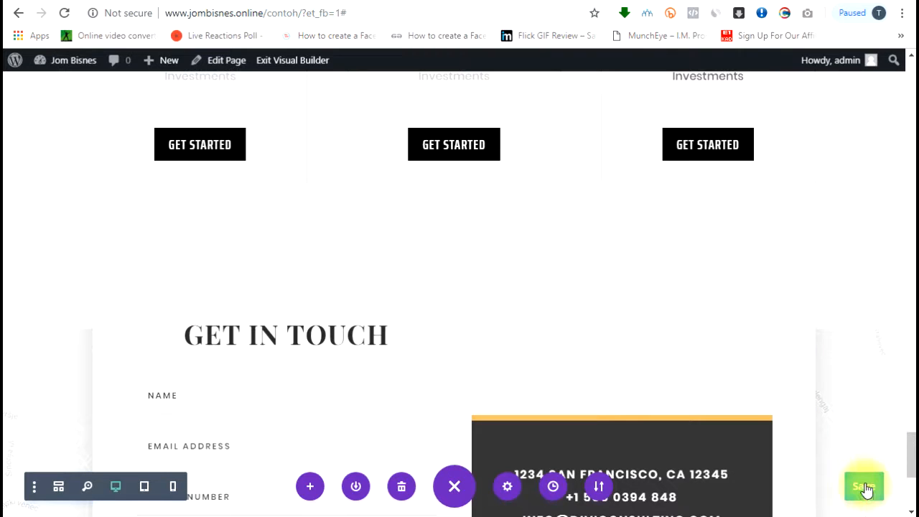
click(867, 488)
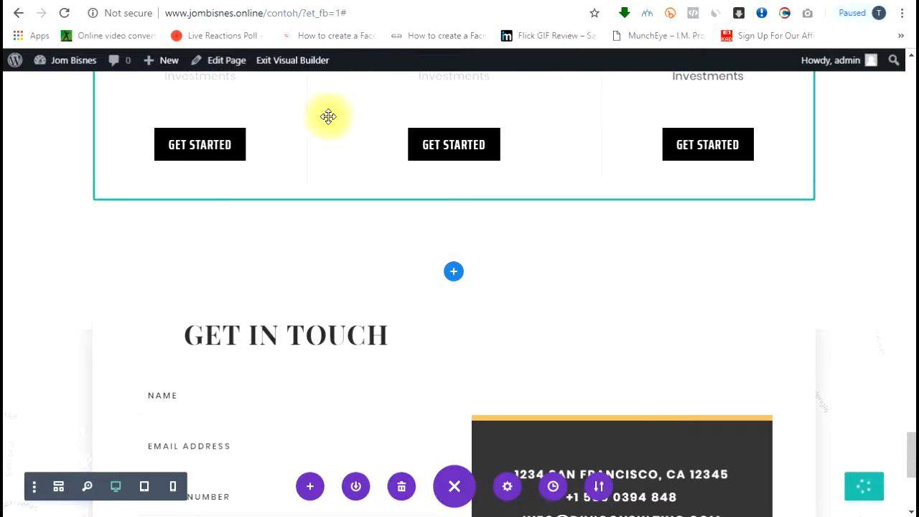
Open the site's public homepage, jombisnes.online, in a new browser tab.
mouse_move(61, 63)
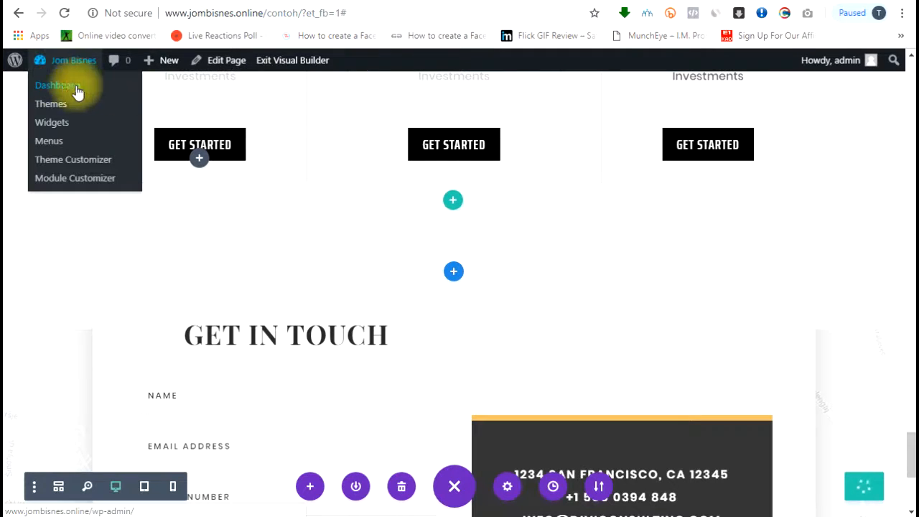
click(371, 1)
text(j)
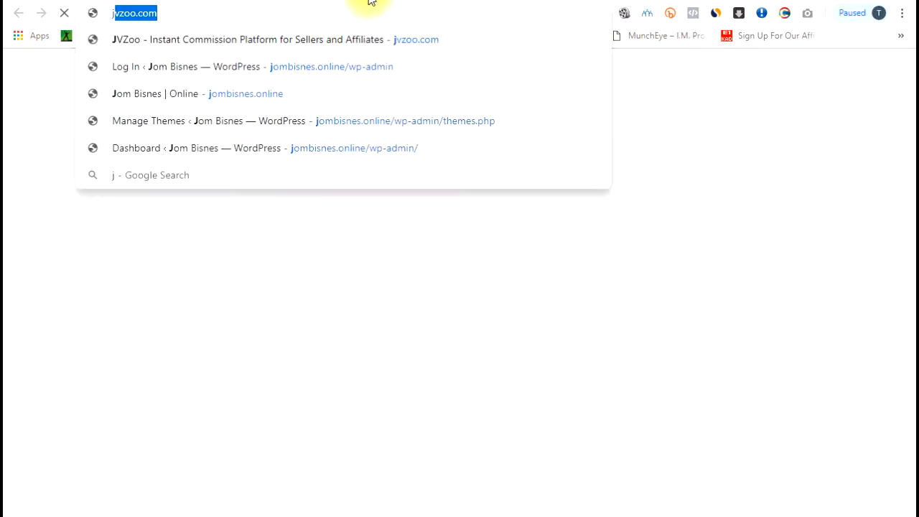
text(om)
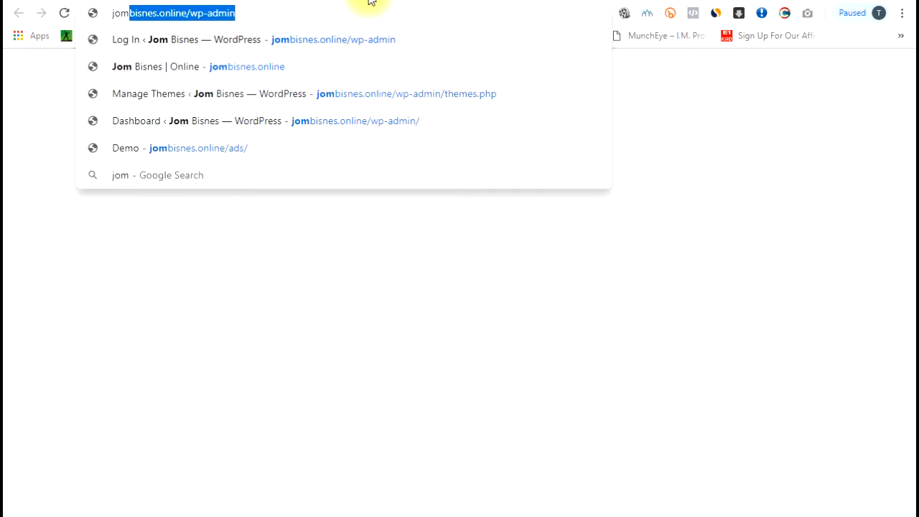
key(Down)
key(Return)
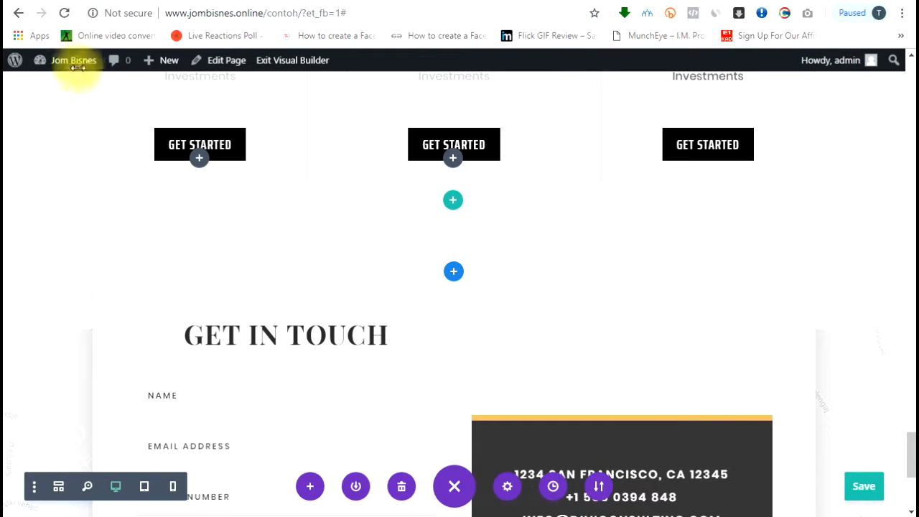
Return to the Contoh page's tab, go to the WordPress dashboard and open the Reading settings.
mouse_move(76, 70)
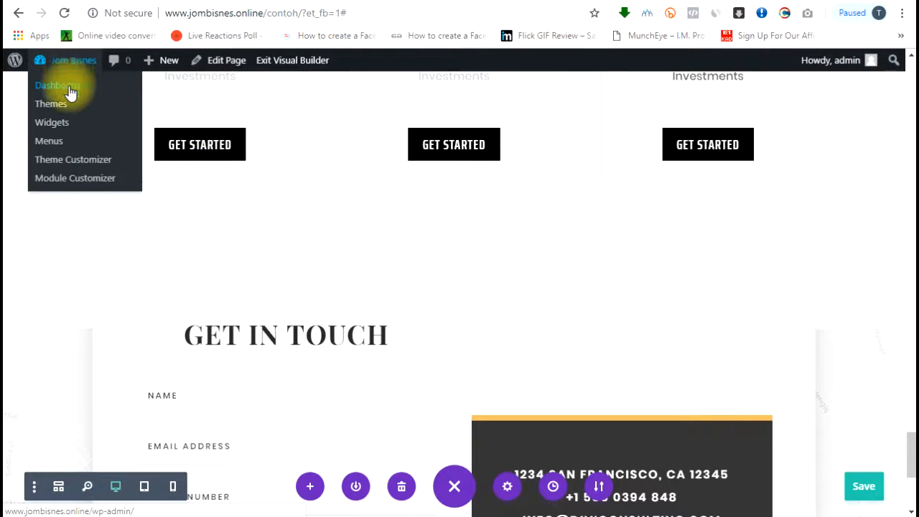
click(69, 90)
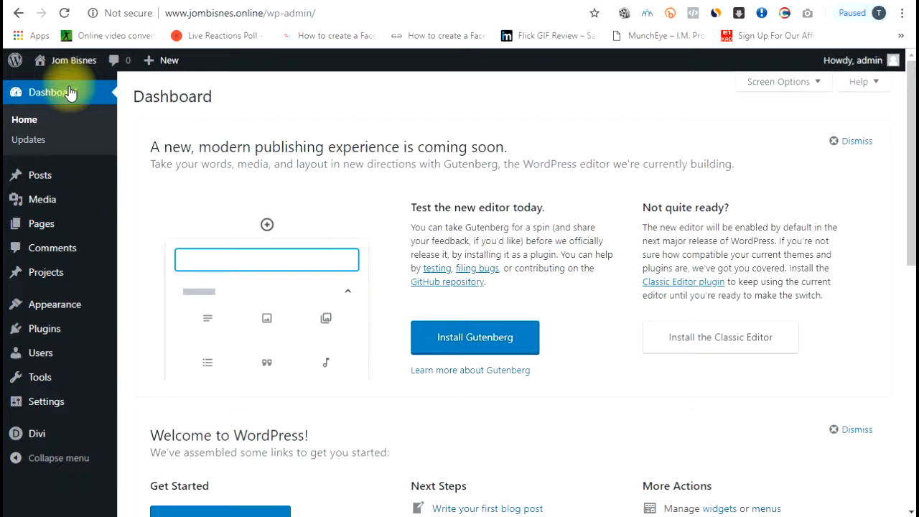
mouse_move(62, 406)
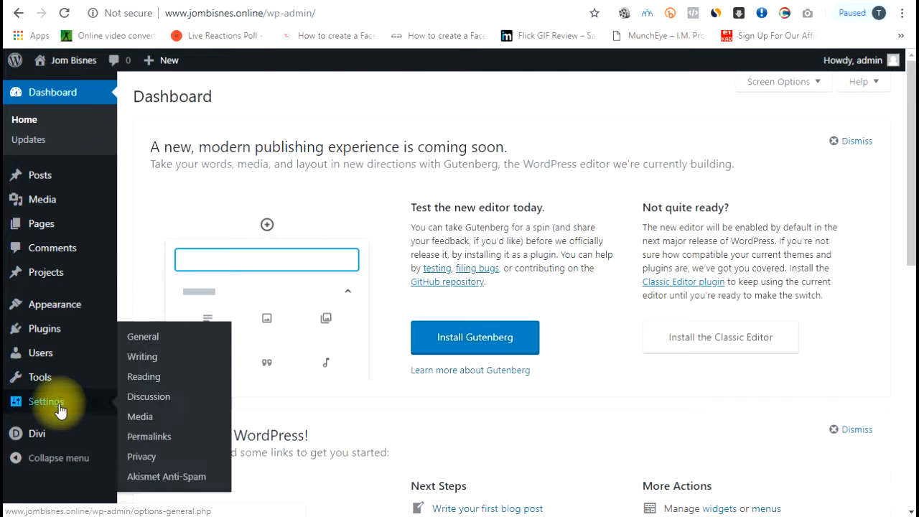
click(163, 381)
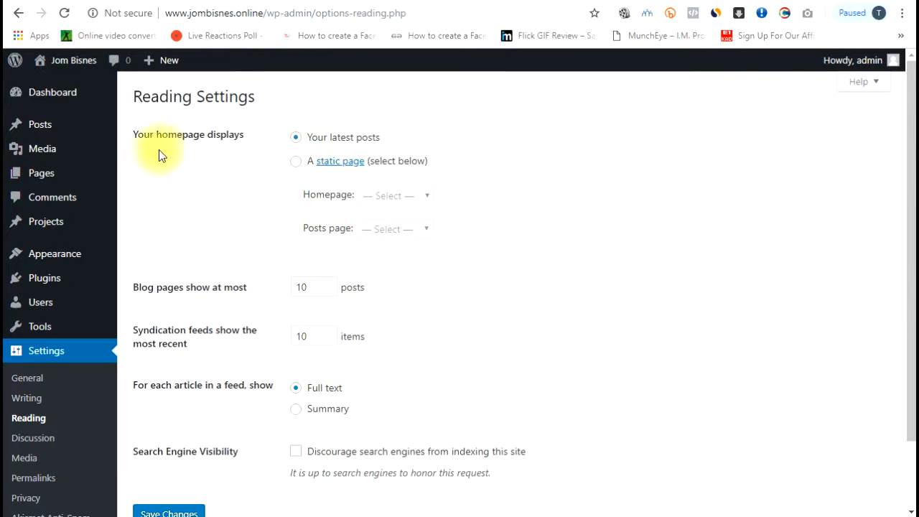
Set the homepage to display a static page, choose Contoh as the Homepage and save the changes.
click(296, 162)
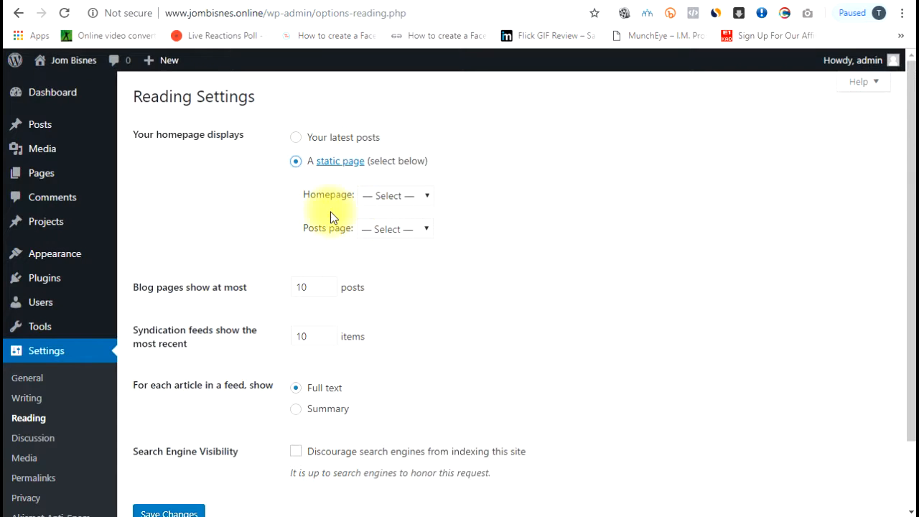
click(373, 198)
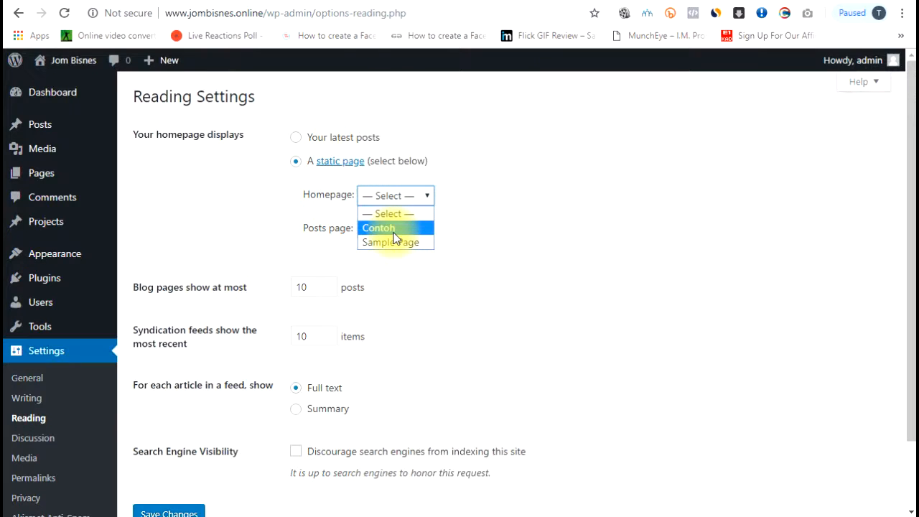
click(393, 232)
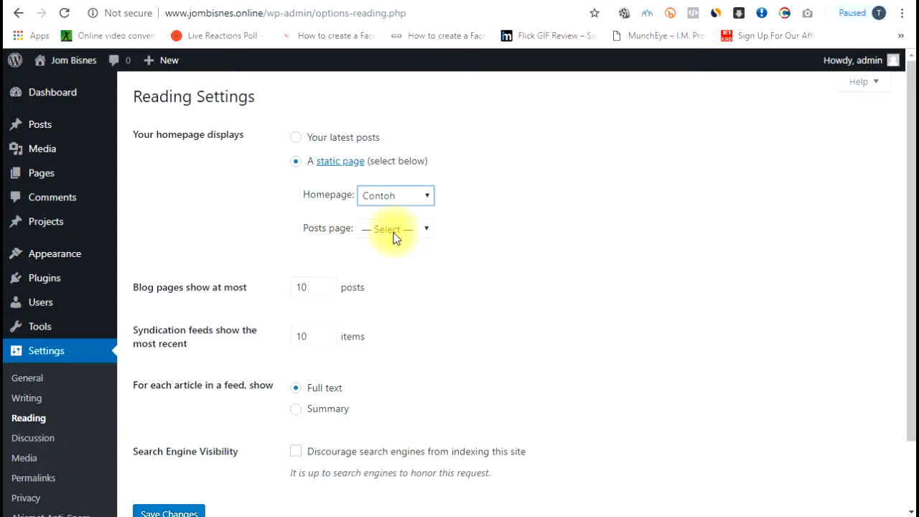
click(390, 197)
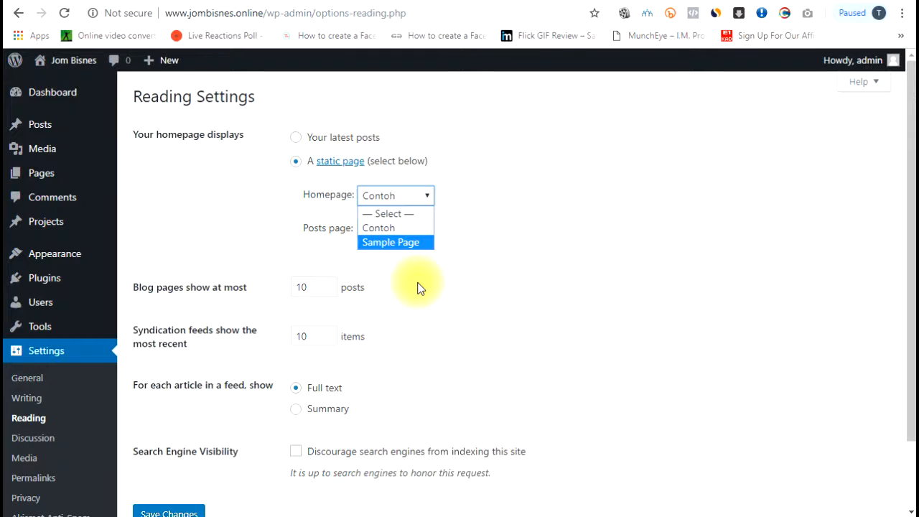
click(394, 230)
scroll(387, 287, down, 1)
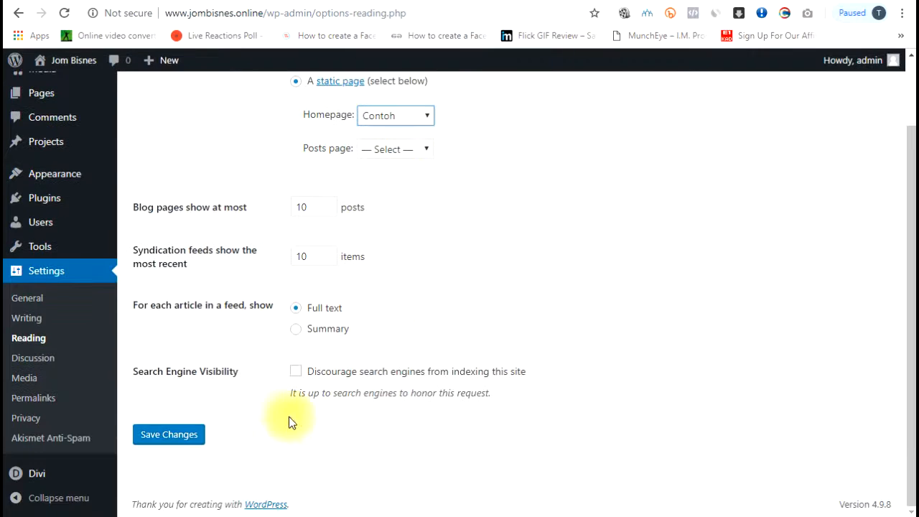
click(188, 435)
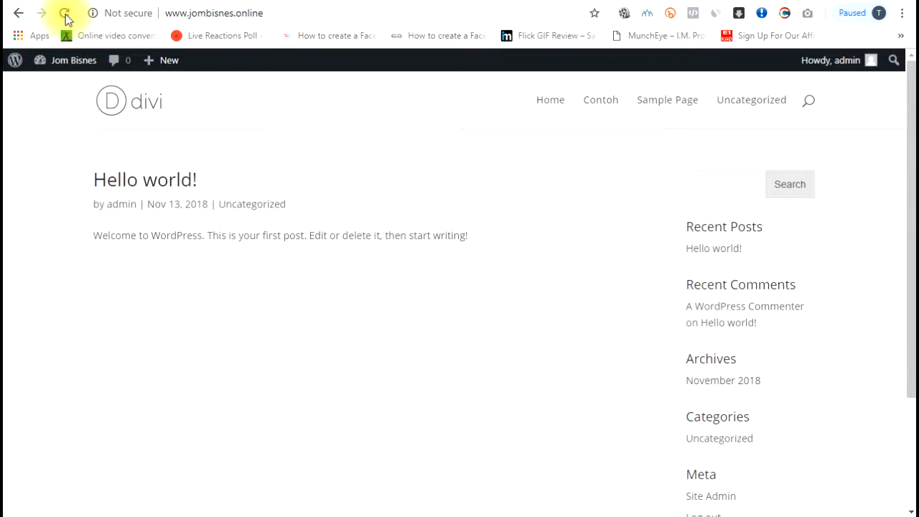
Reload the public homepage and examine the Contoh landing page from the header to the contact form and back.
click(64, 15)
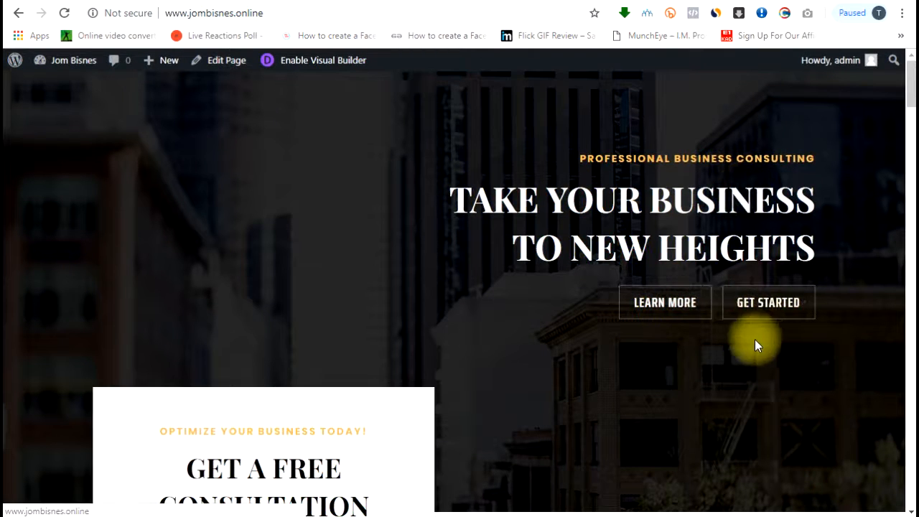
scroll(512, 314, down, 9)
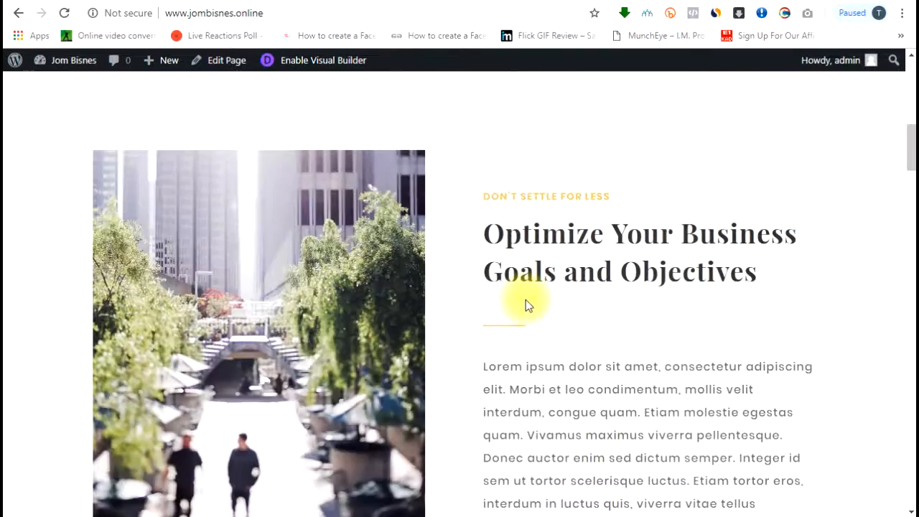
scroll(525, 300, down, 4)
scroll(525, 299, down, 6)
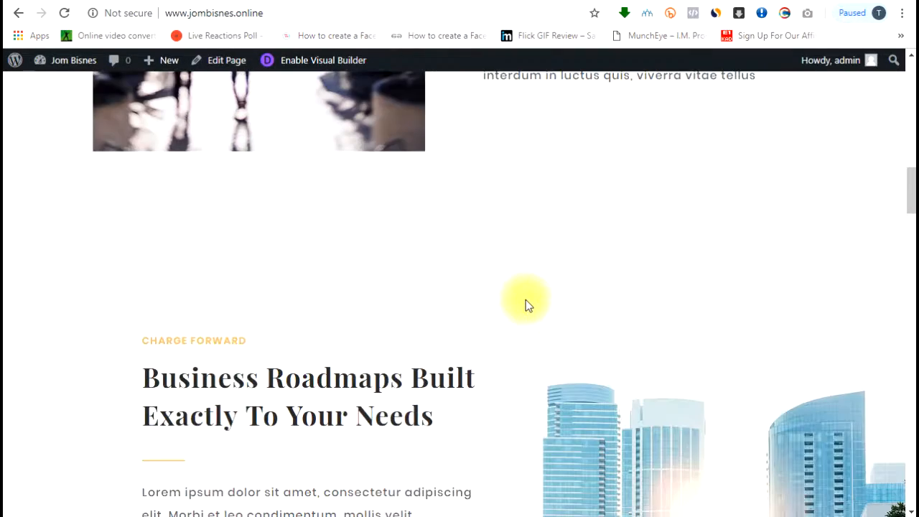
scroll(494, 290, down, 10)
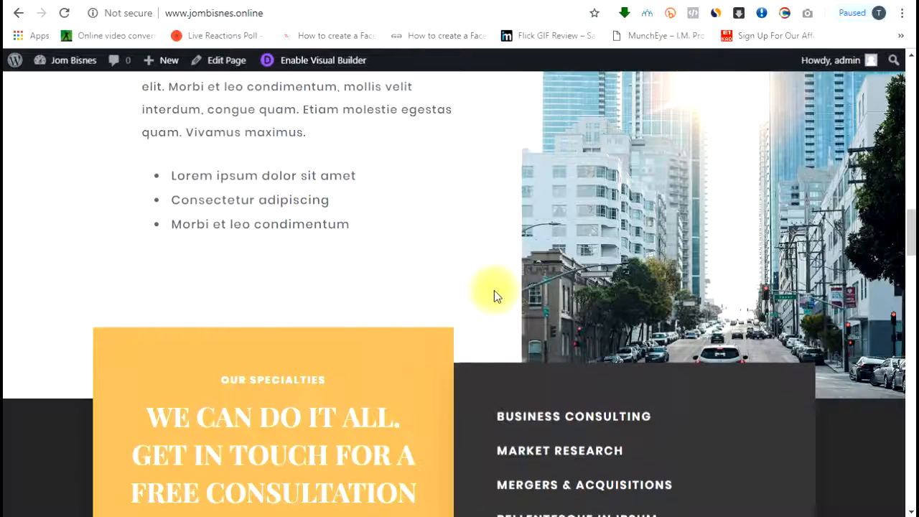
scroll(494, 290, down, 3)
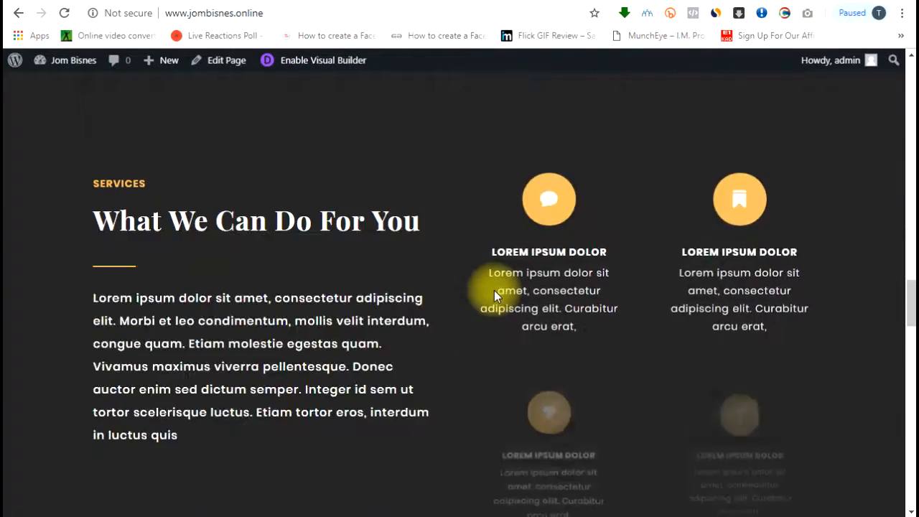
scroll(494, 290, down, 9)
scroll(495, 294, down, 12)
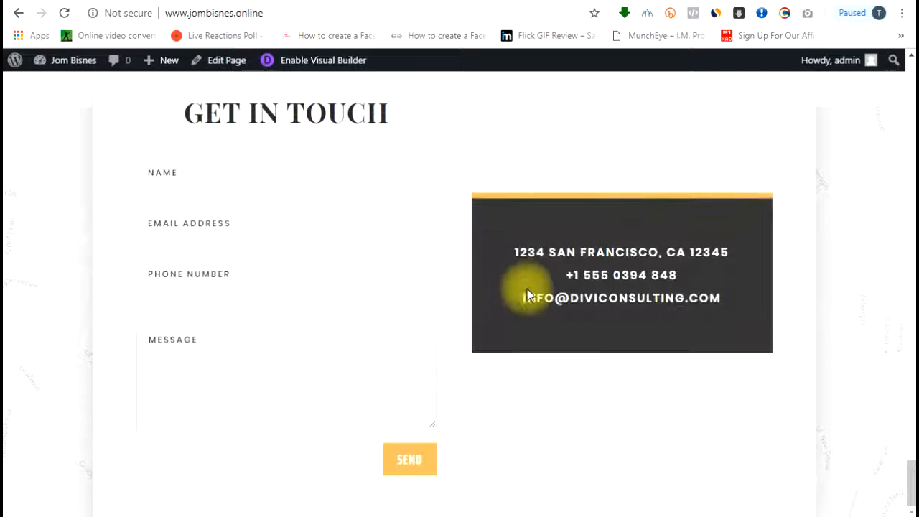
scroll(529, 294, up, 8)
scroll(570, 268, up, 10)
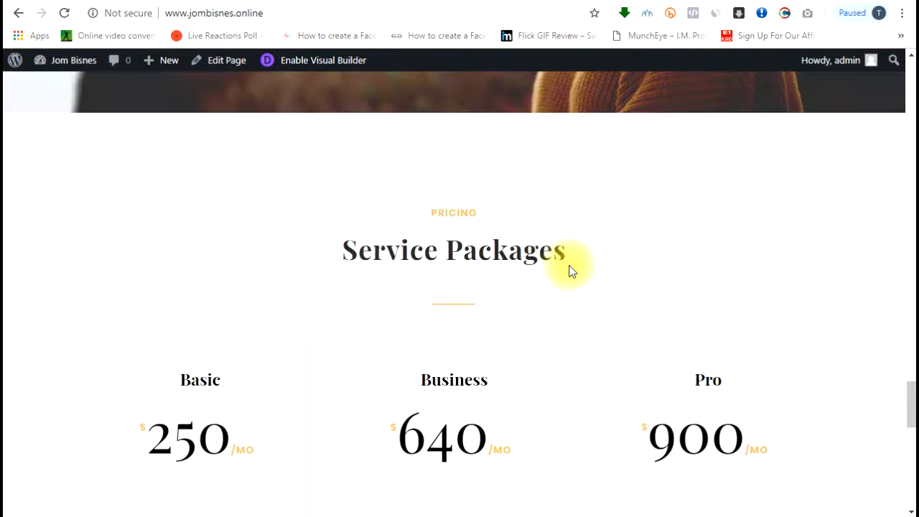
scroll(569, 267, up, 8)
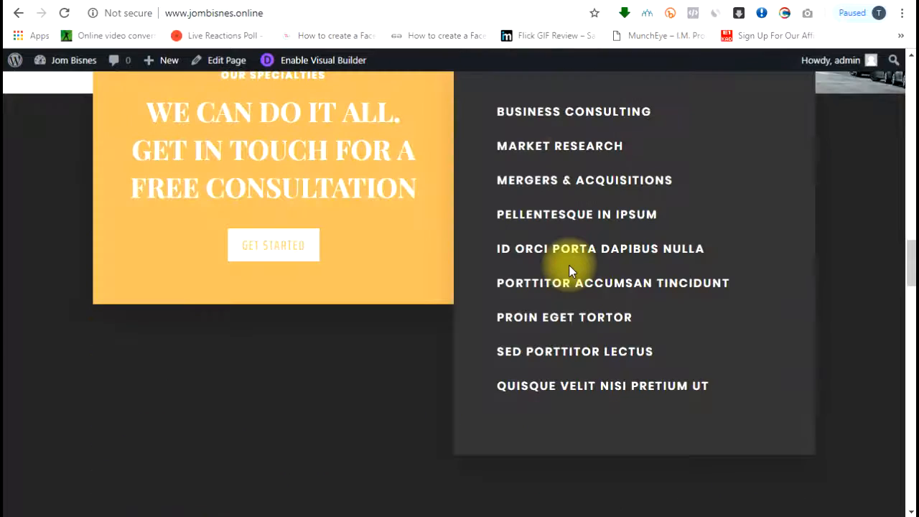
scroll(569, 271, up, 10)
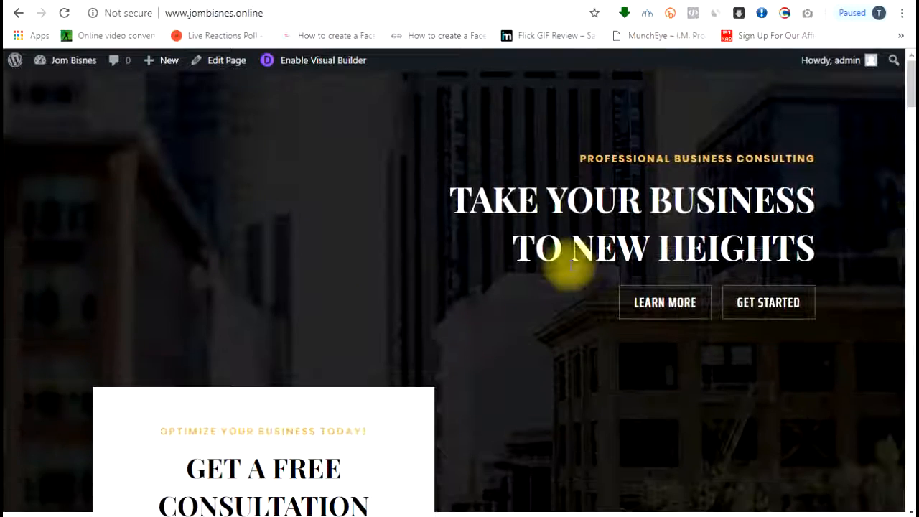